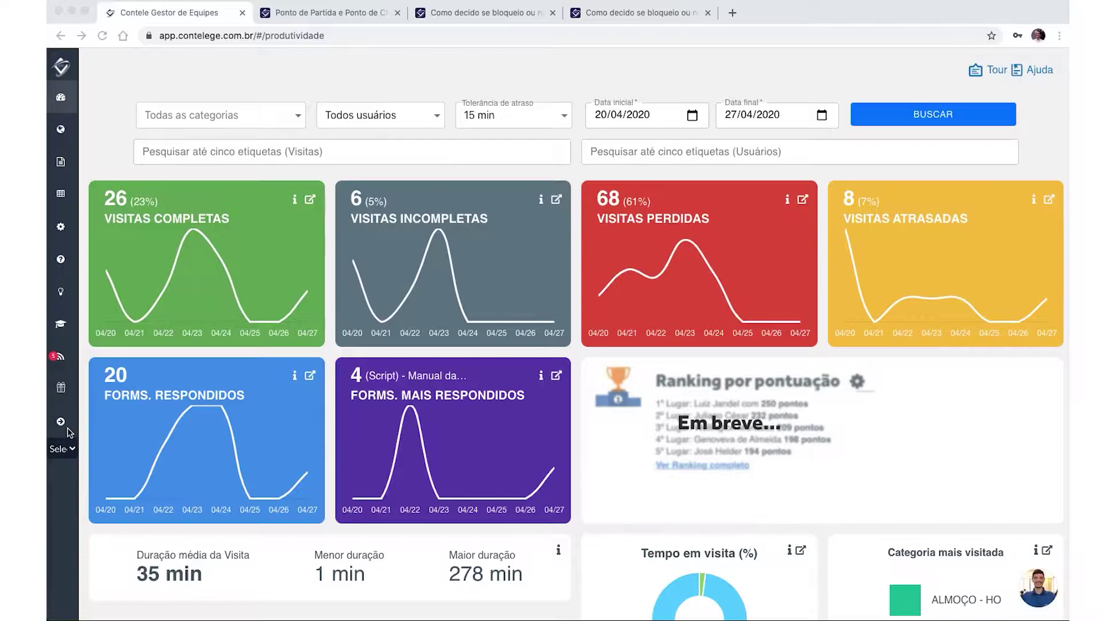
Step: Open the Sua Empresa settings and look over the company data and the Configurações de reembolso section
click(63, 231)
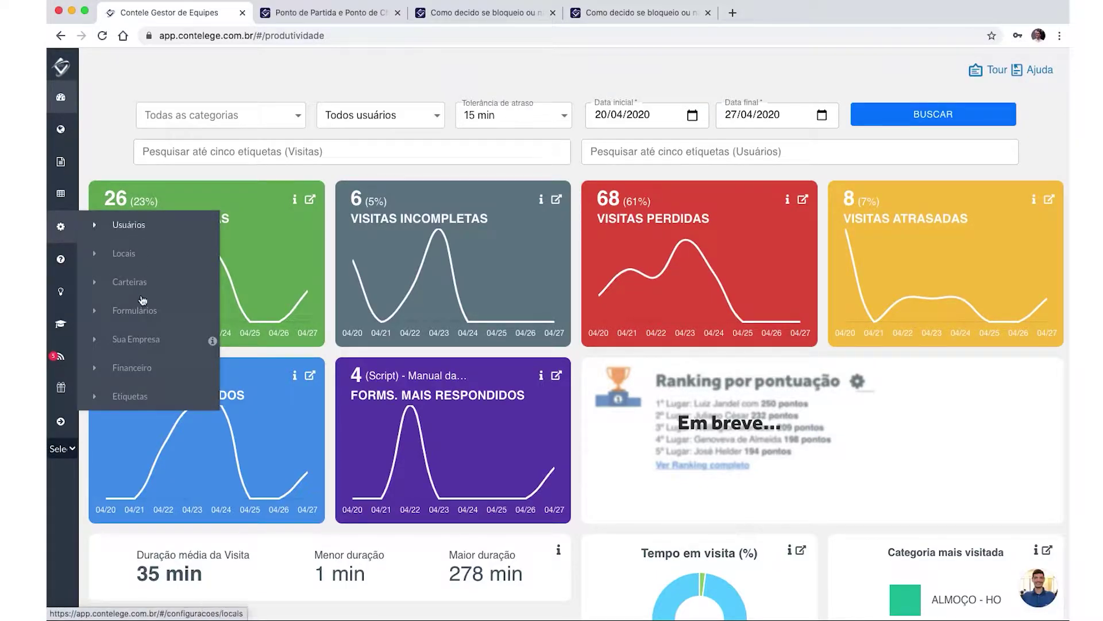
click(134, 339)
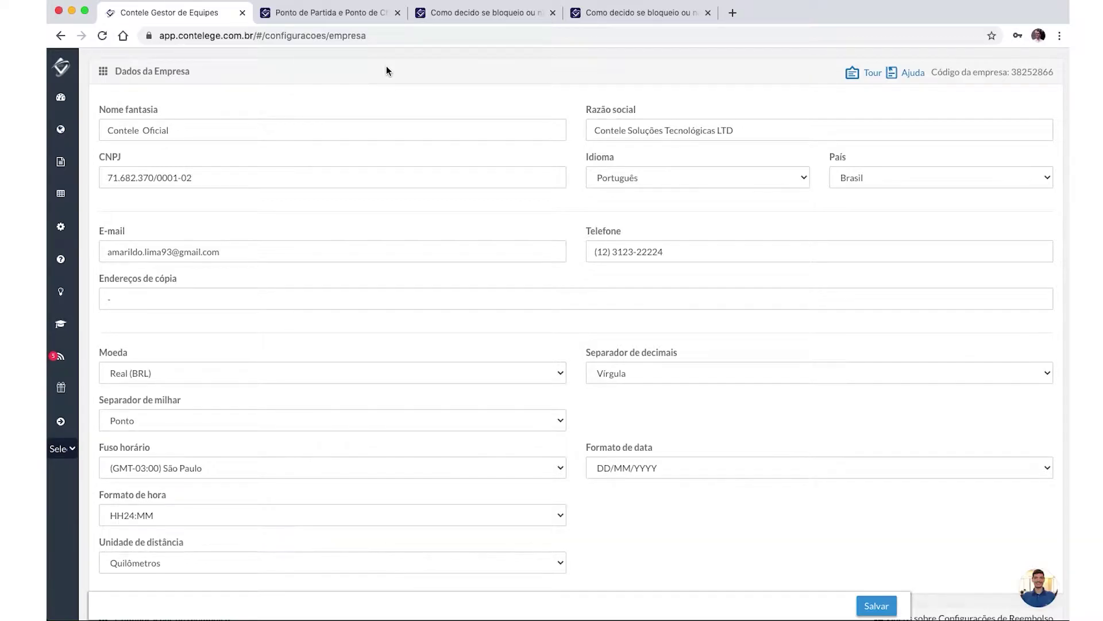
scroll(413, 235, down, 5)
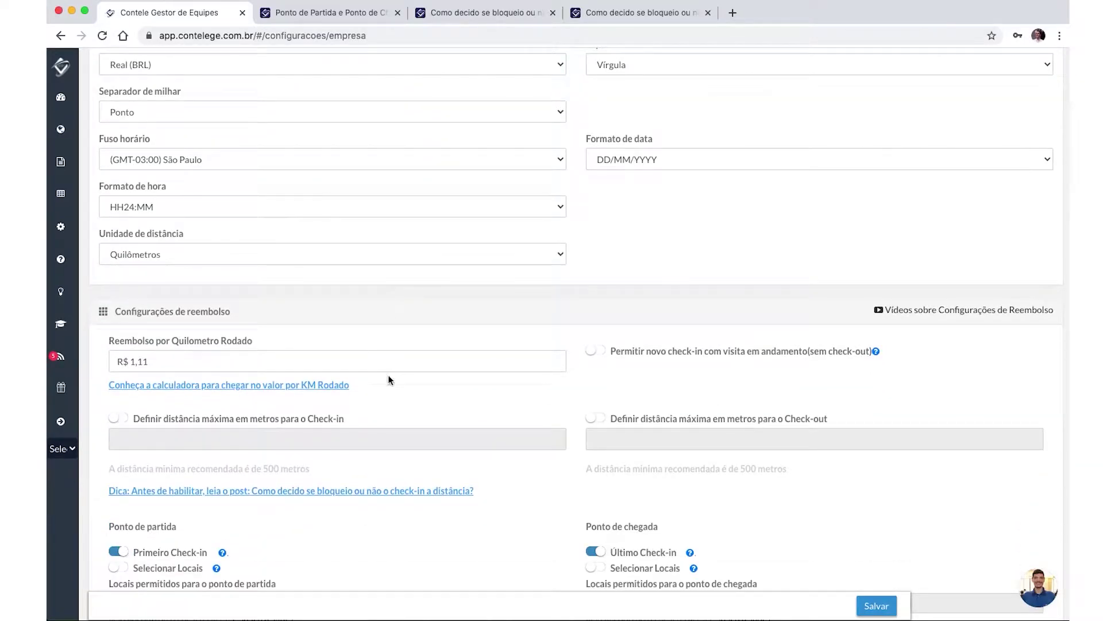
scroll(387, 385, down, 1)
scroll(387, 408, up, 1)
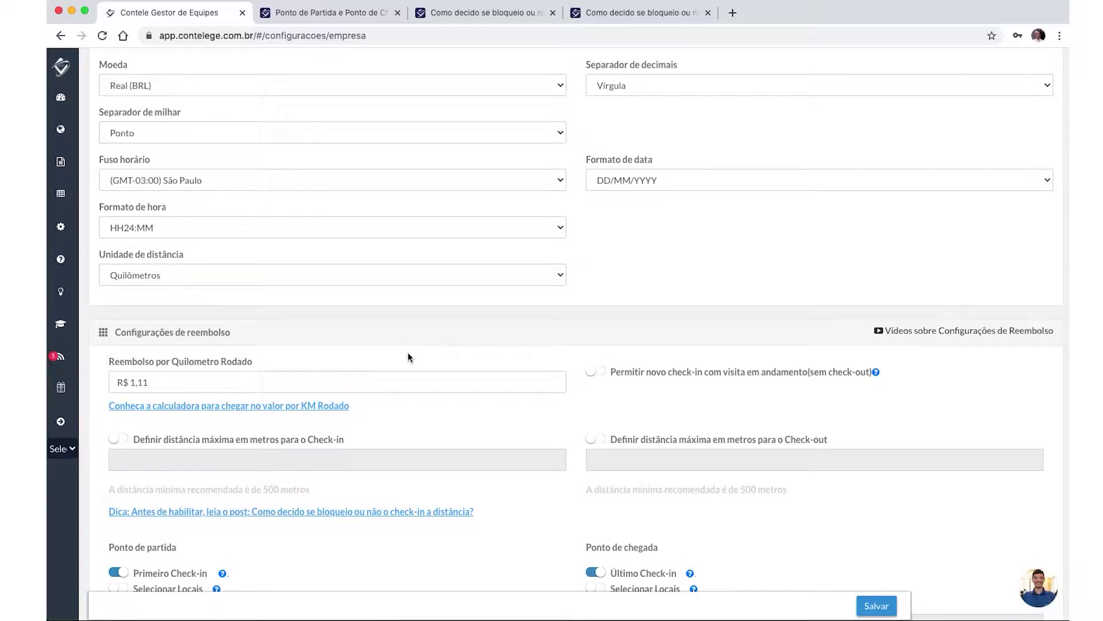
scroll(422, 360, up, 5)
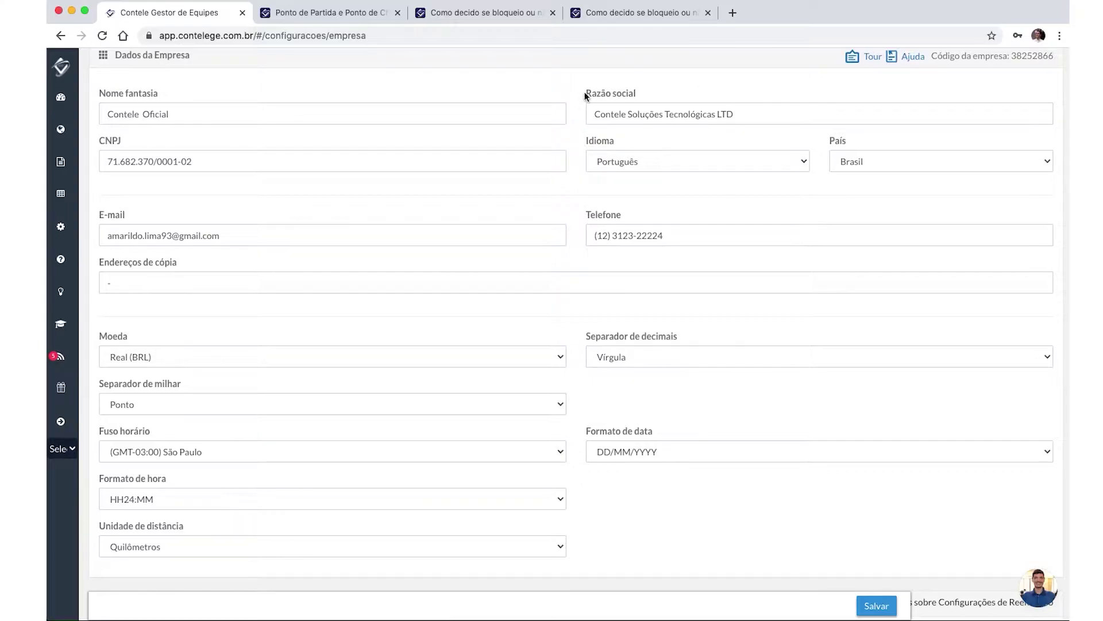
Step: Highlight the Razão social value and look through the remaining company settings as far as the API configuration
click(593, 114)
drag(632, 117, 735, 114)
click(670, 113)
scroll(615, 362, down, 15)
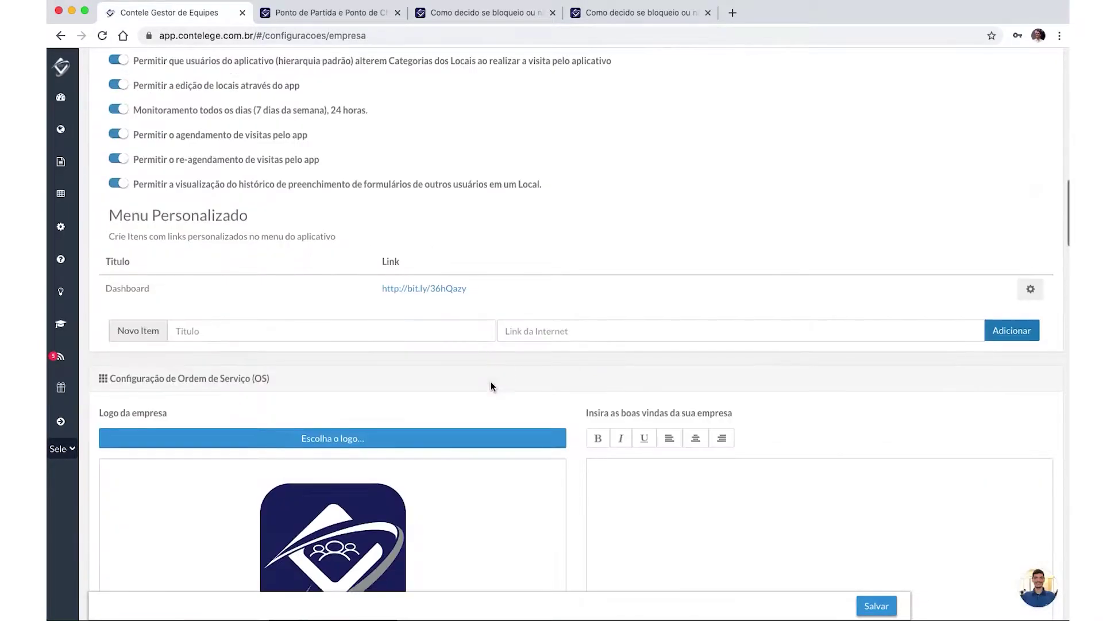
scroll(491, 384, down, 10)
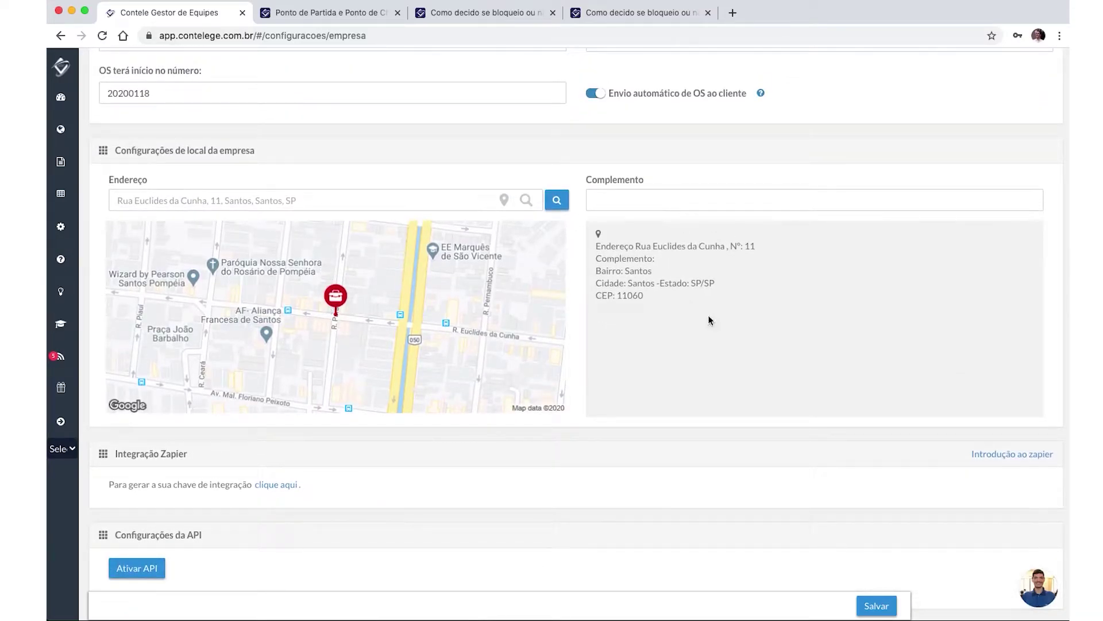
scroll(737, 415, up, 20)
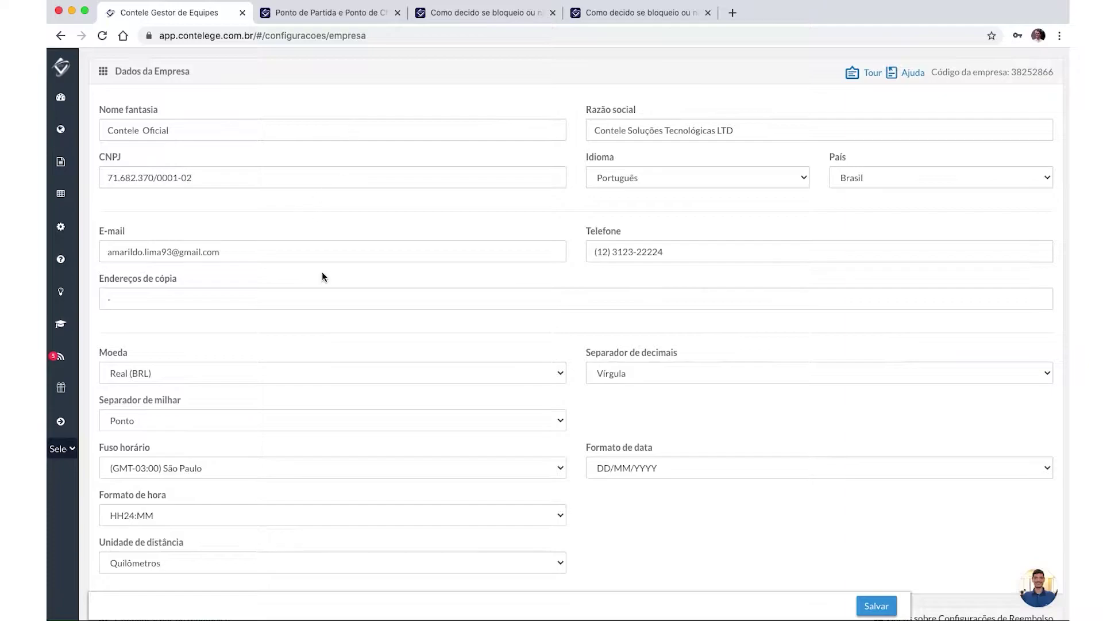
Step: Review the currency, time and distance formats, and highlight the Reembolso por Quilometro Rodado value
scroll(321, 276, down, 1)
scroll(321, 276, down, 2)
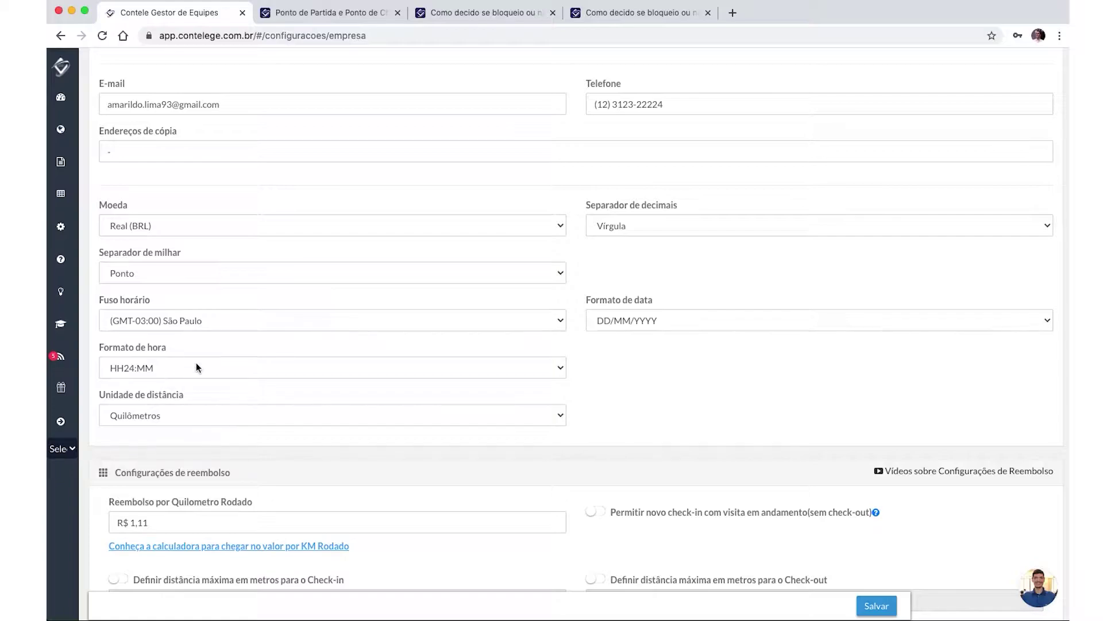
scroll(319, 296, down, 2)
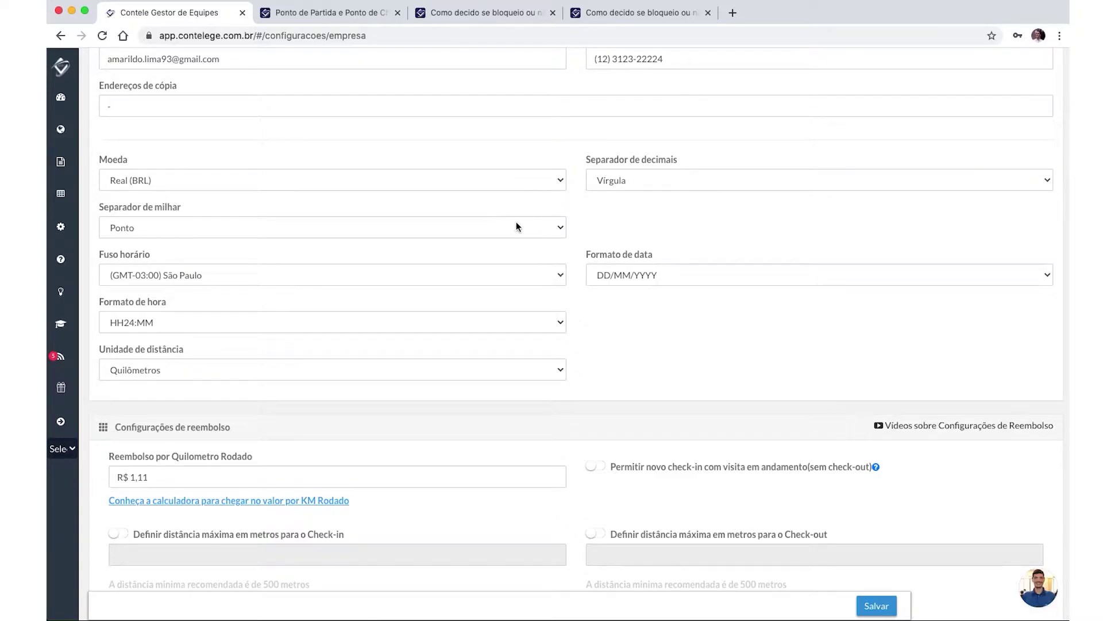
scroll(516, 225, down, 5)
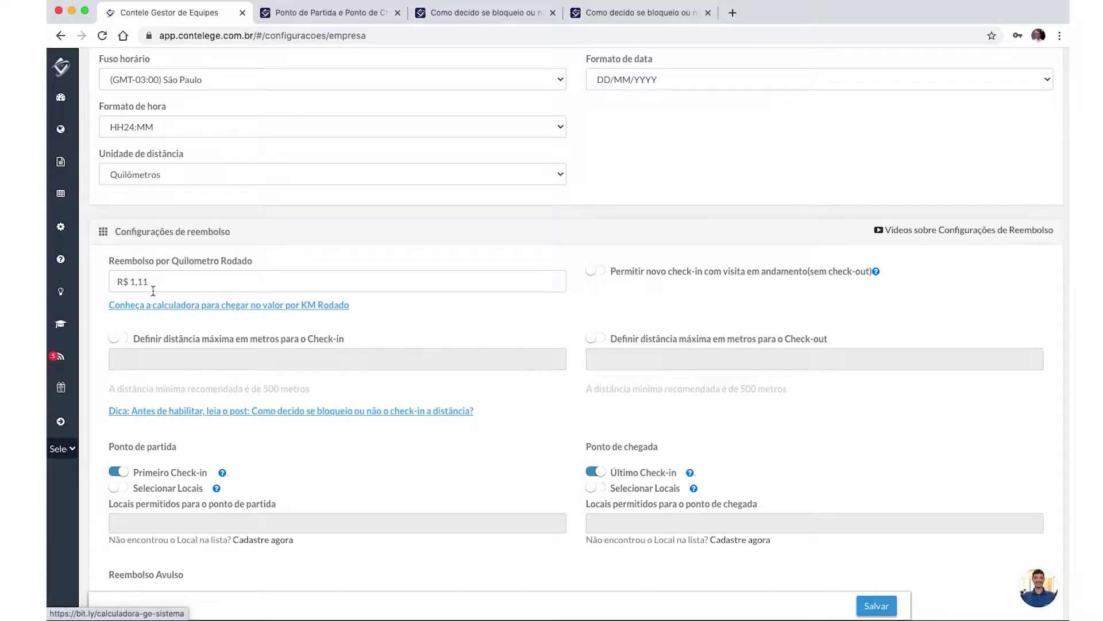
drag(151, 291, 110, 282)
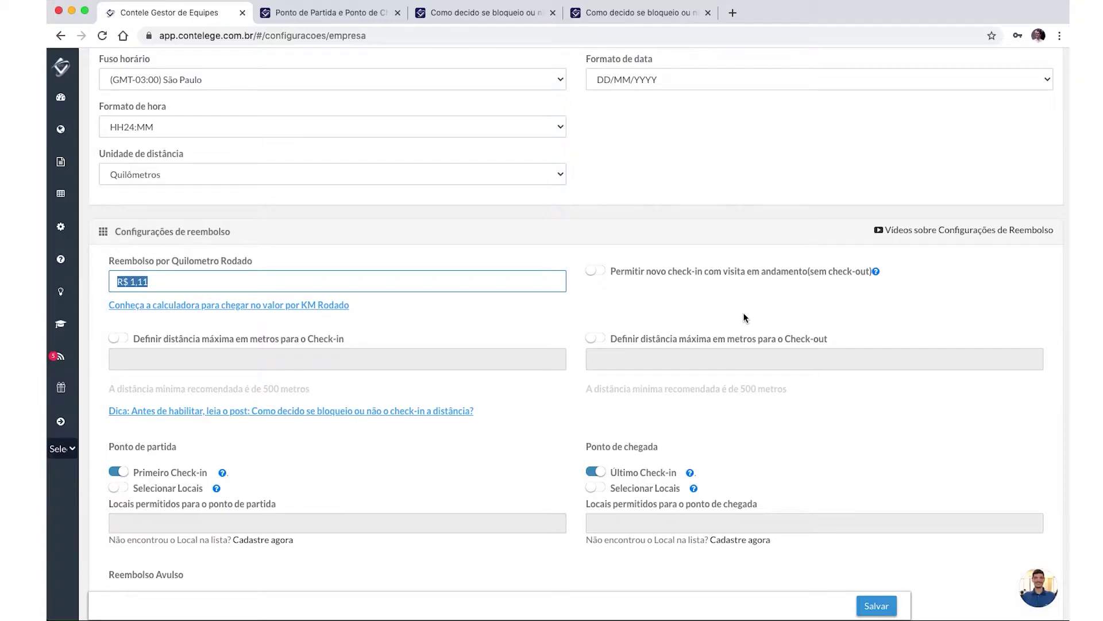
Step: Try enabling new check-ins while a visit is in progress without check-out, and switch the option back off
click(595, 279)
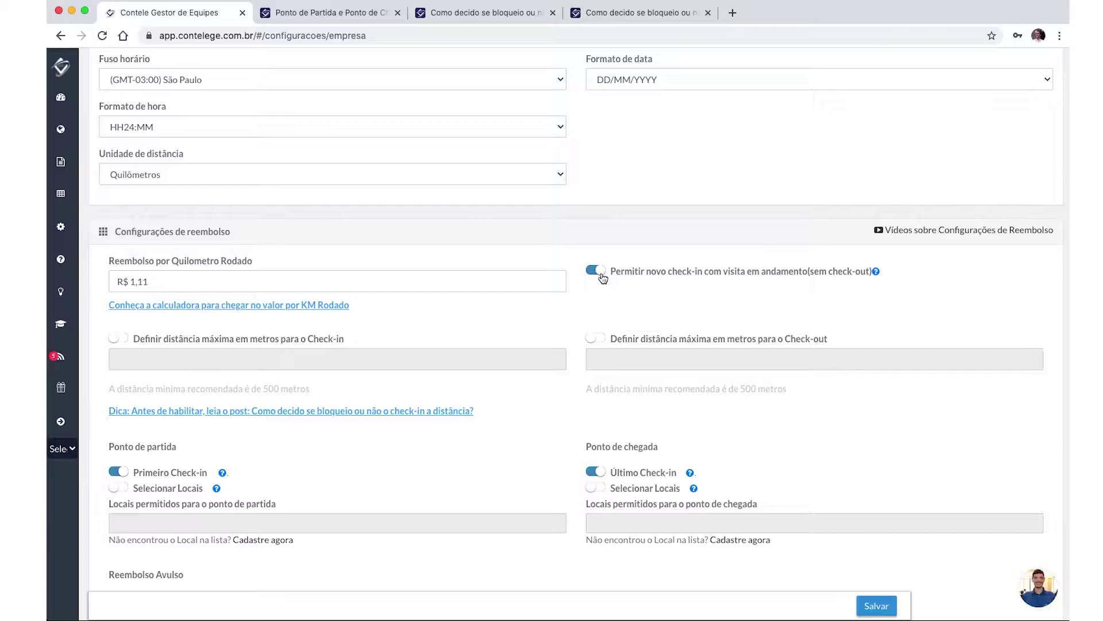
click(600, 279)
Step: Consult the help article on whether to block check-ins made at a distance, and return to the company settings
scroll(170, 209, down, 2)
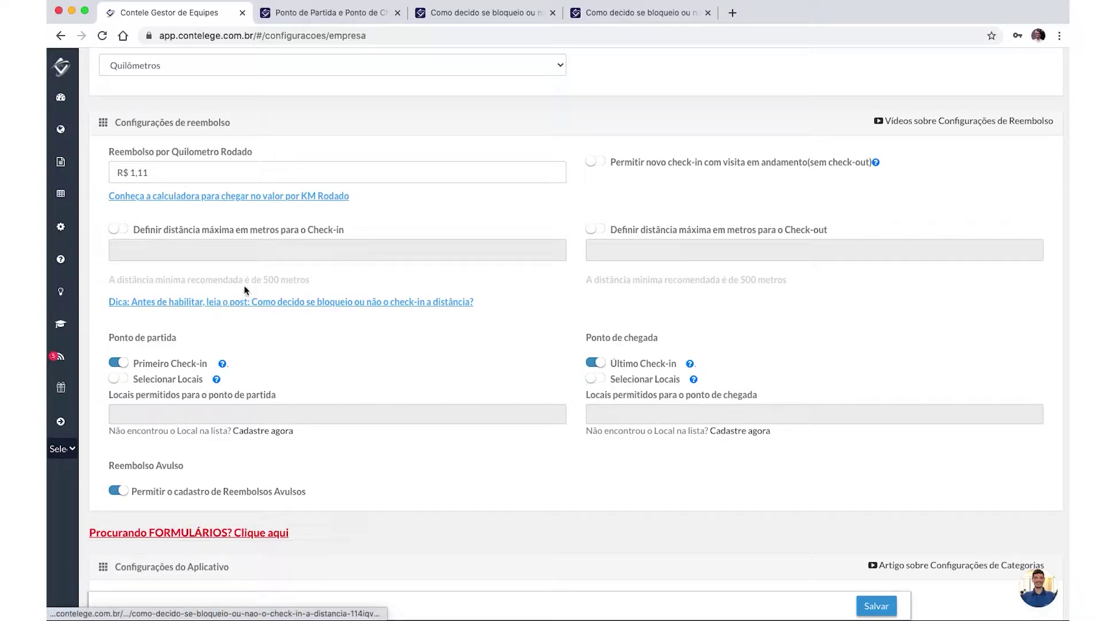
click(489, 22)
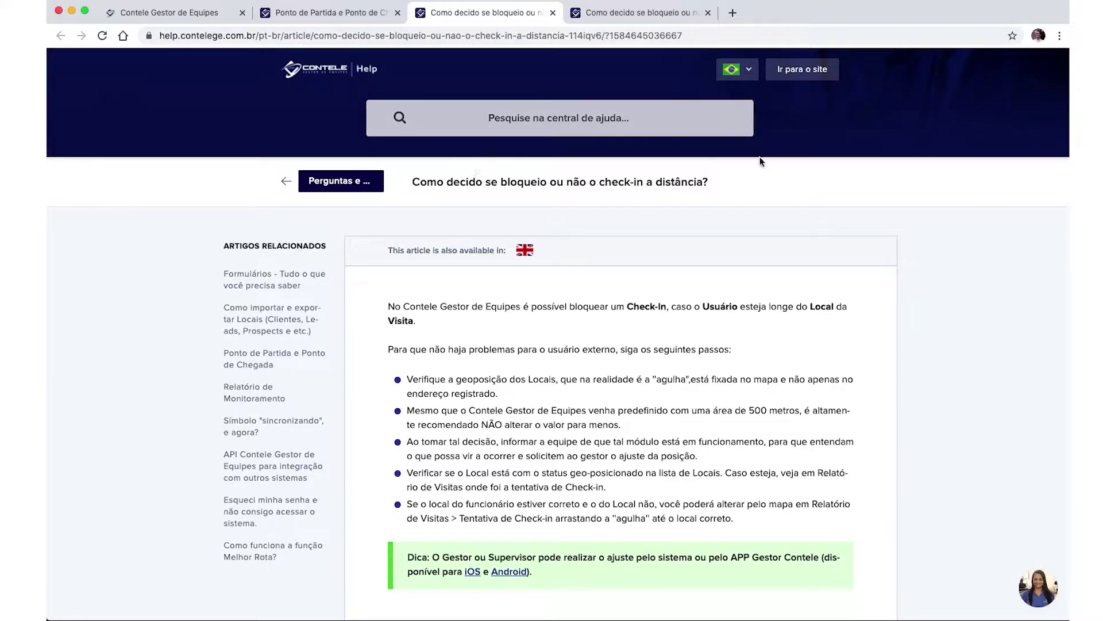
click(195, 13)
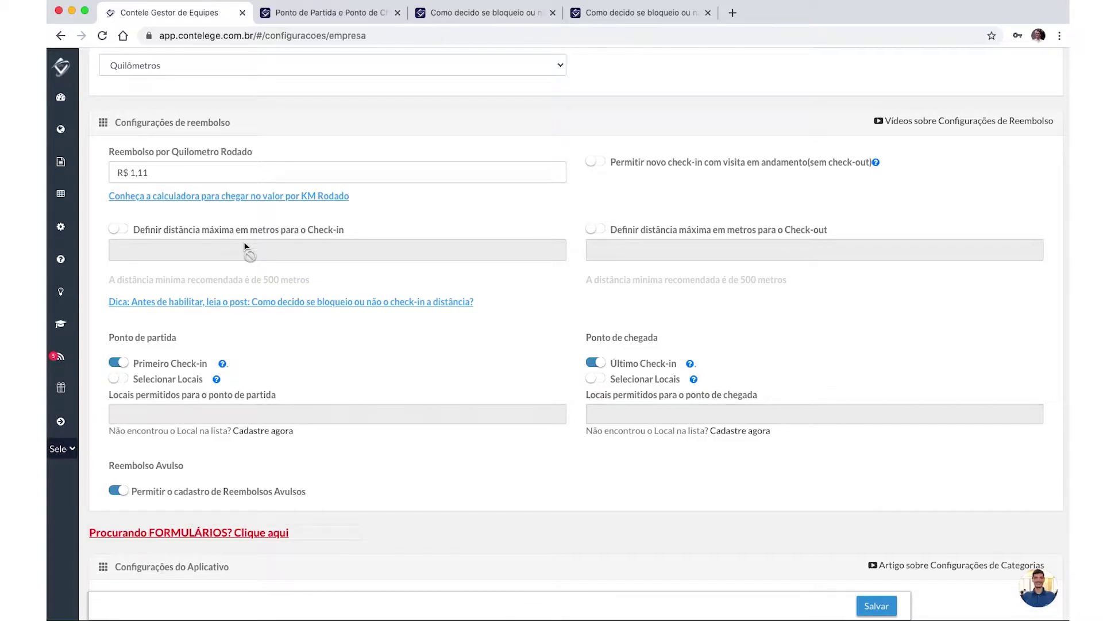
Step: Switch both Ponto de partida and Ponto de chegada to Selecionar Locais in the reimbursement settings
scroll(294, 310, down, 2)
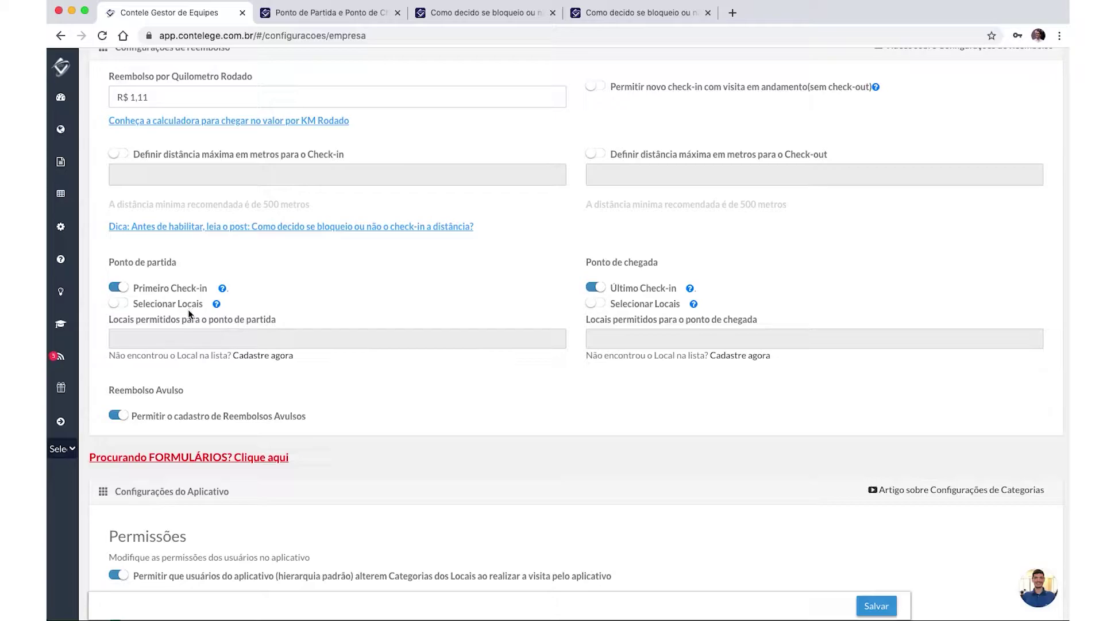
click(117, 304)
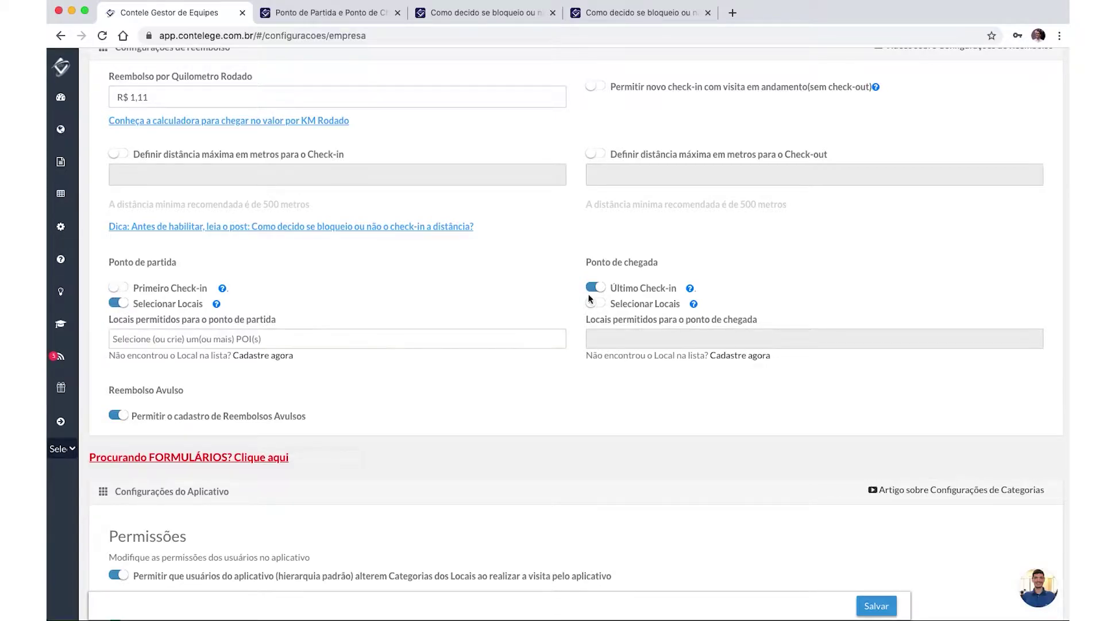
click(595, 303)
Step: Examine the places offered as allowed locations for the start point and the arrival point, without choosing any
click(228, 344)
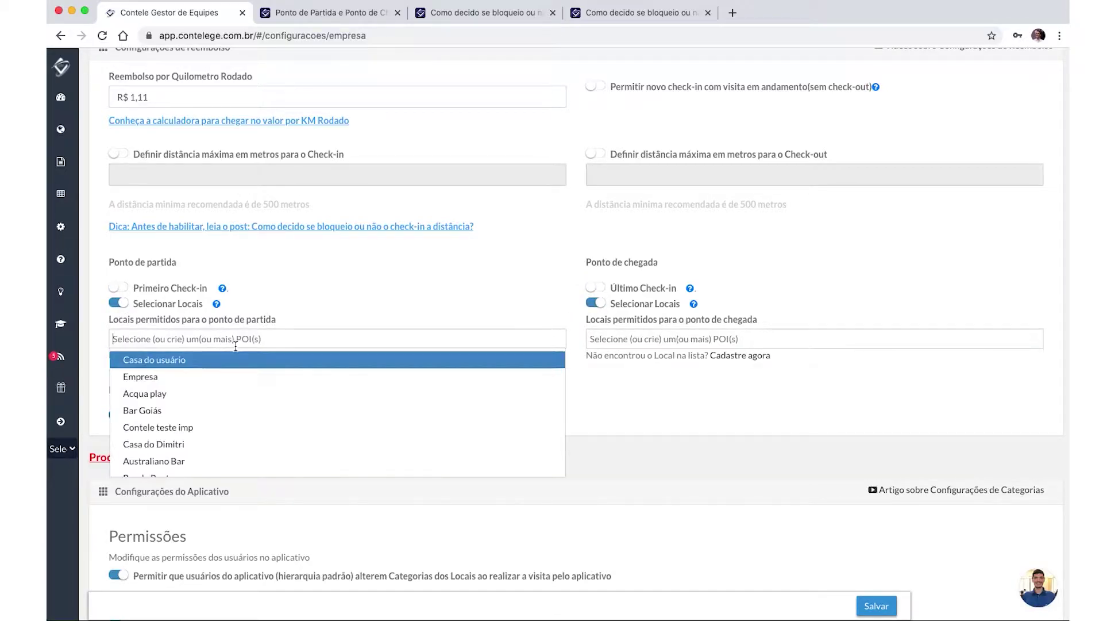
click(382, 309)
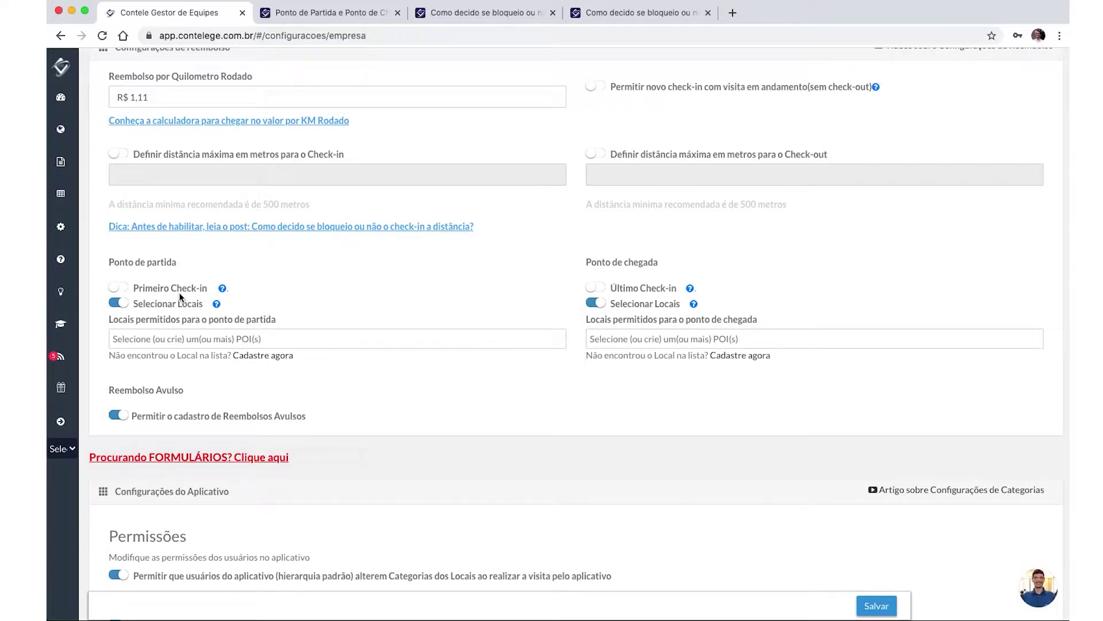
click(159, 338)
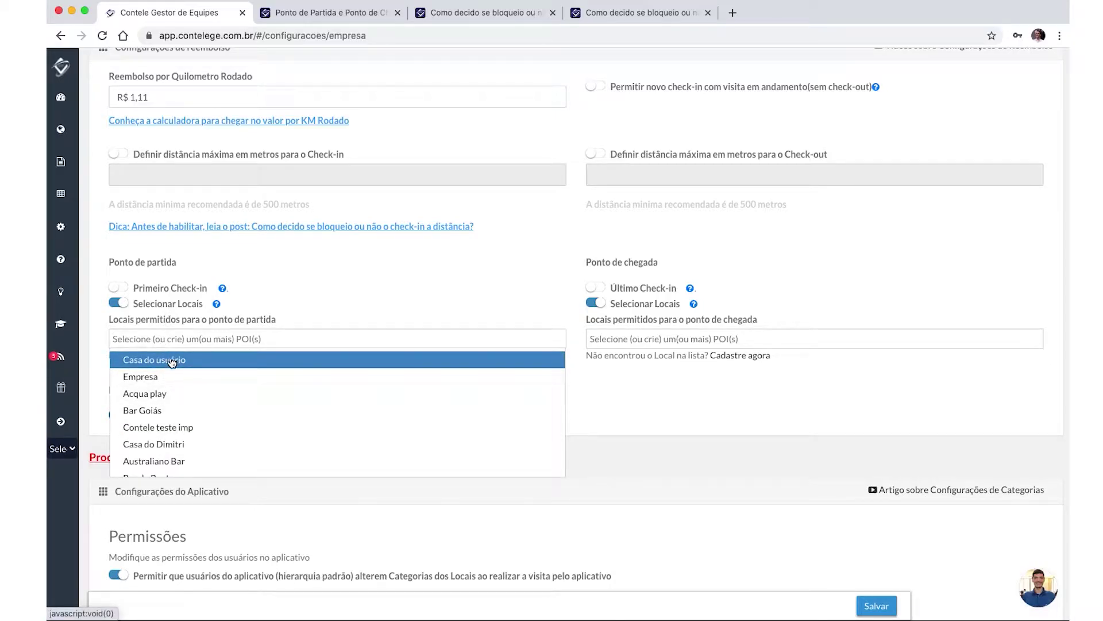
click(721, 340)
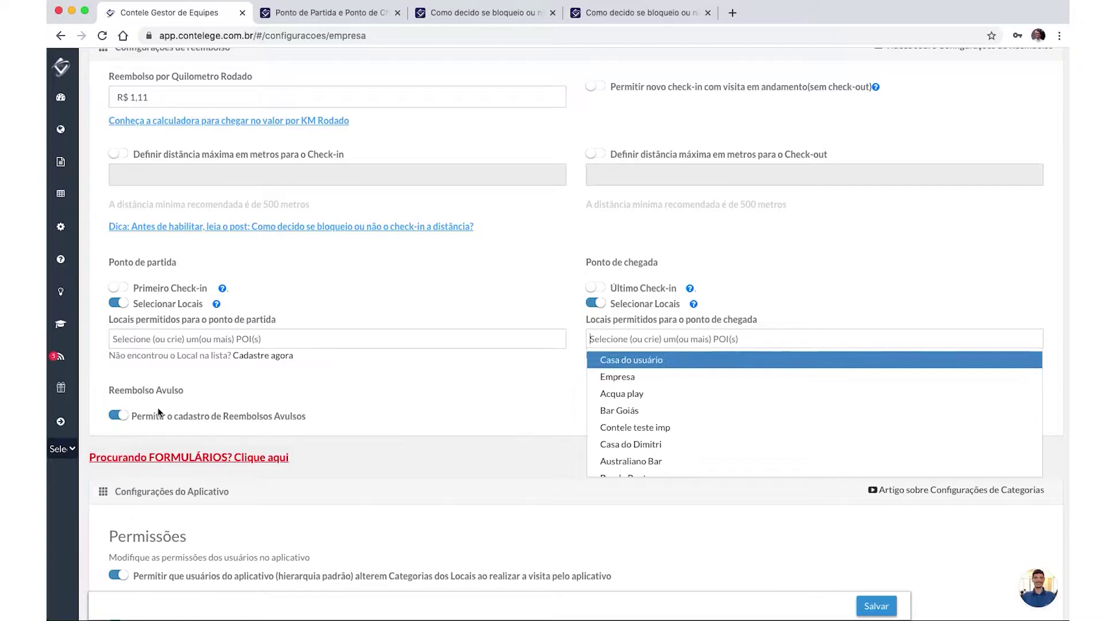
click(184, 338)
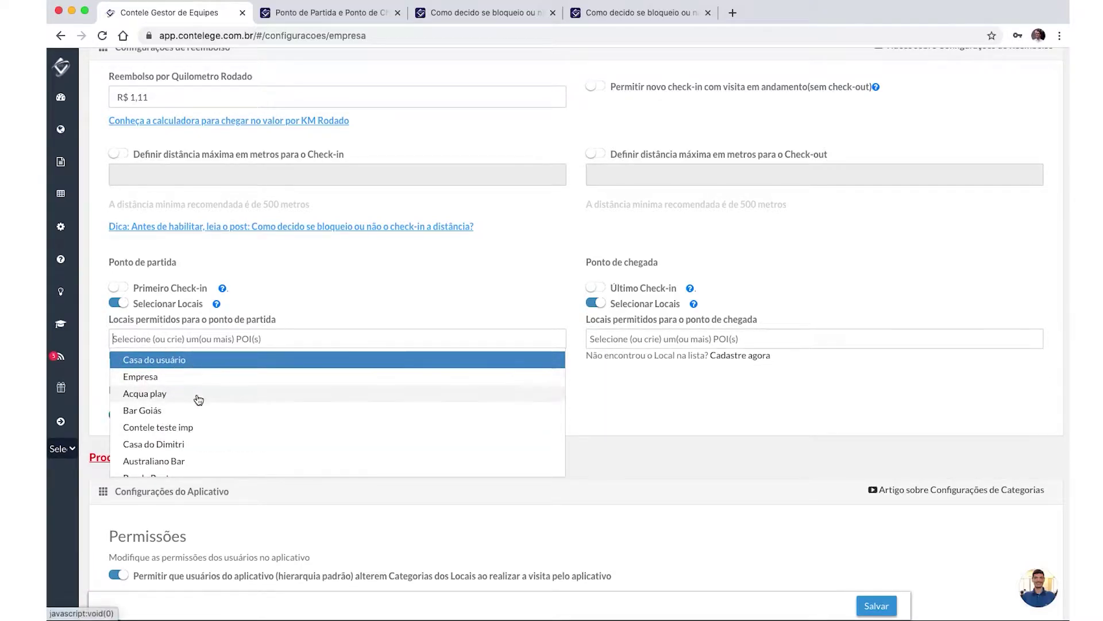
scroll(201, 402, down, 3)
scroll(515, 468, up, 3)
click(712, 427)
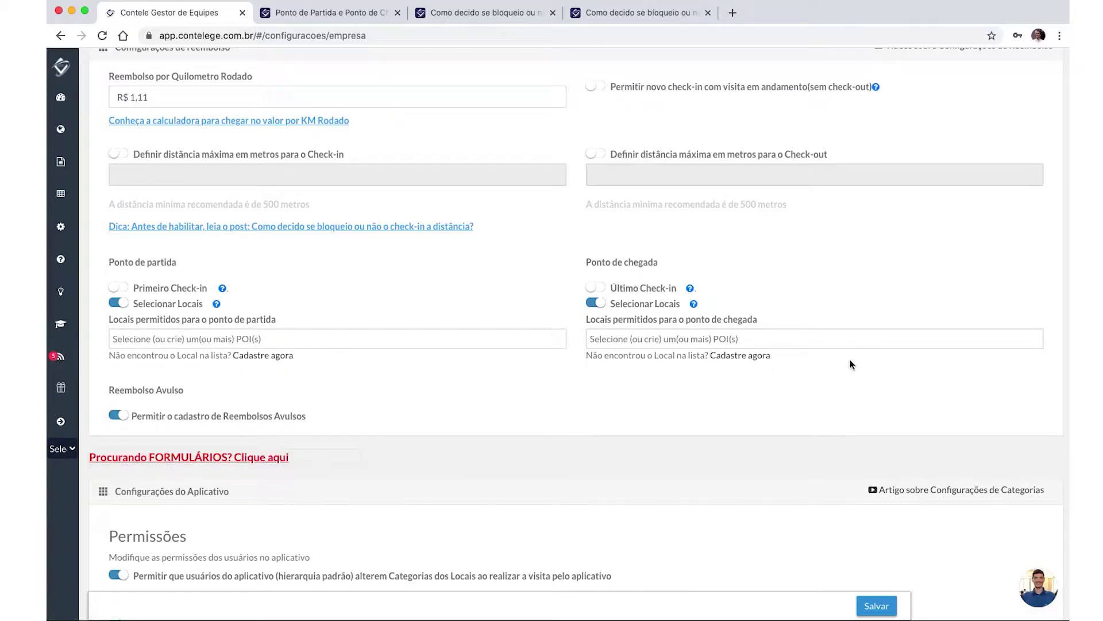
click(321, 341)
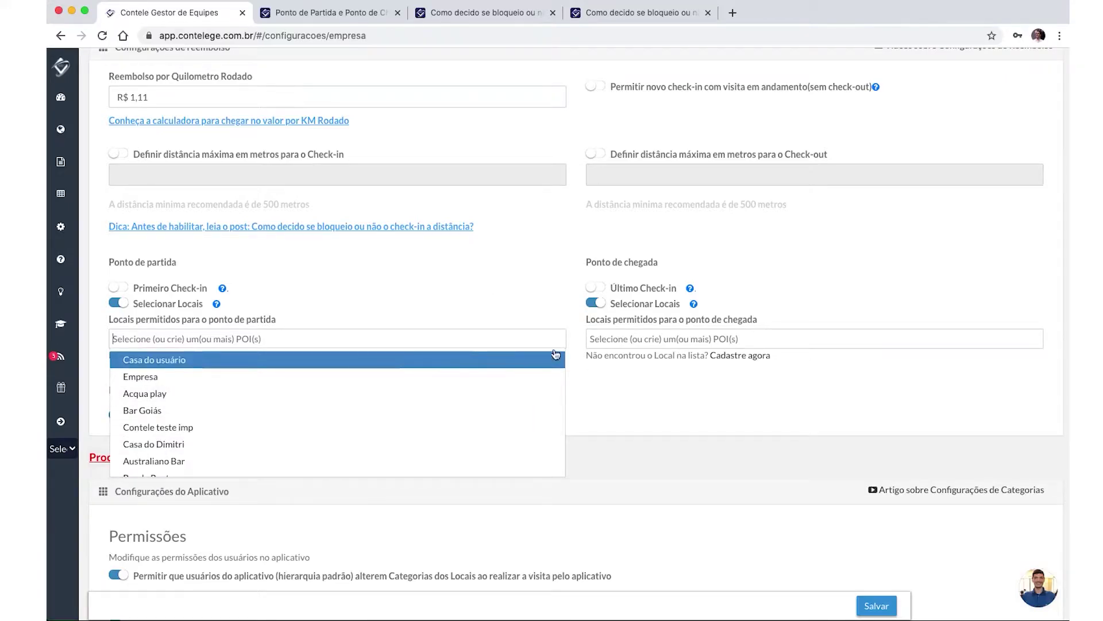
click(630, 339)
click(934, 247)
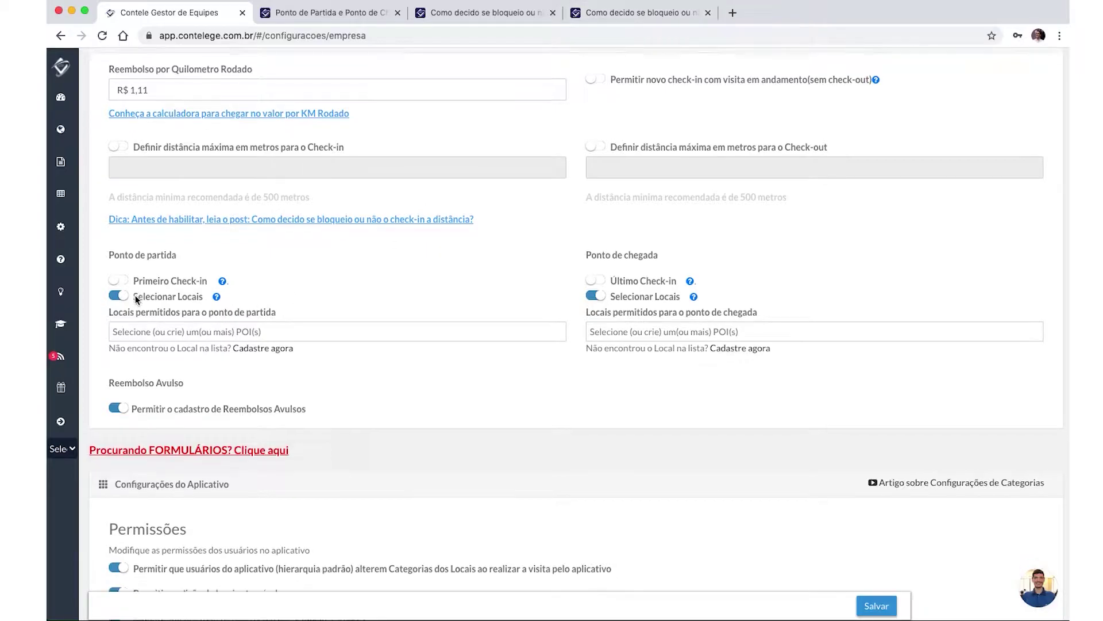
Step: Read the help article Ponto de Partida e Ponto de Chegada and return to the company settings
click(715, 20)
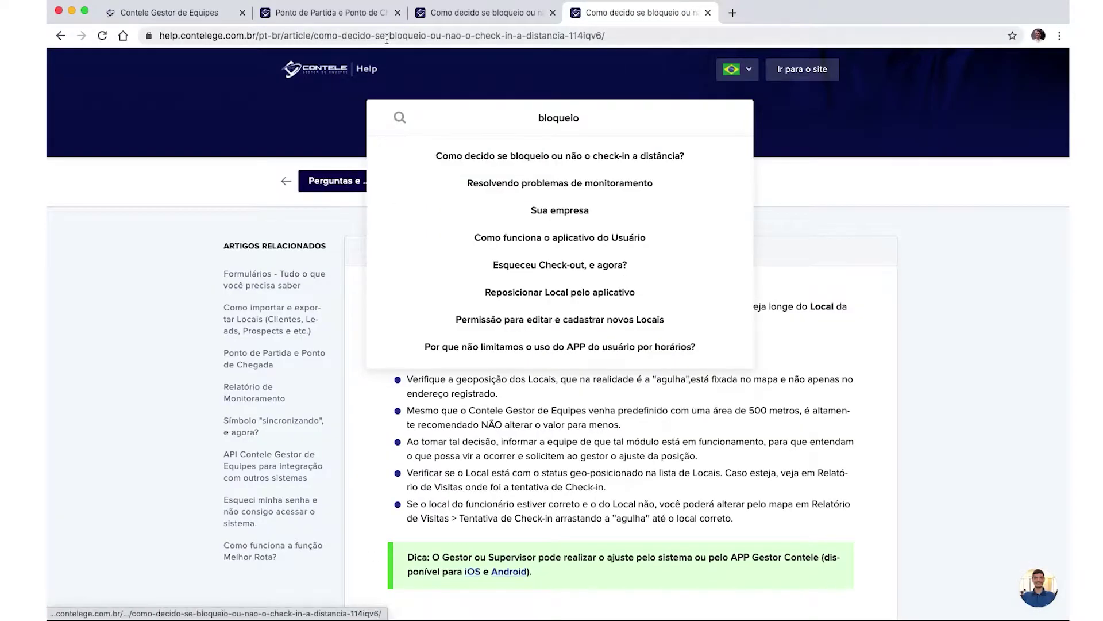
click(322, 13)
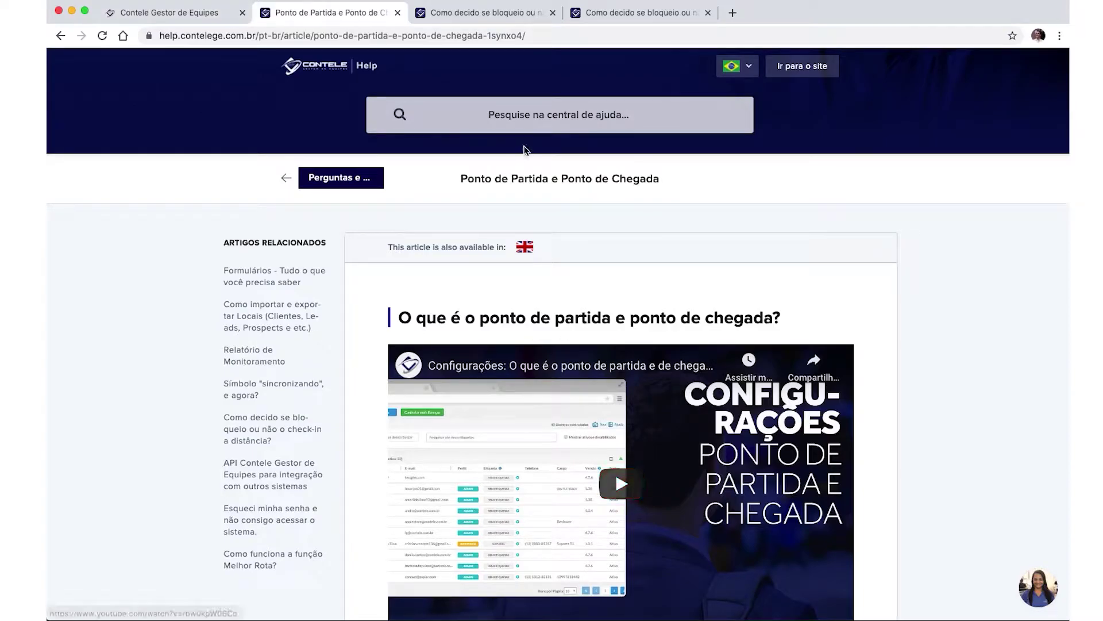
drag(458, 180, 655, 179)
click(636, 253)
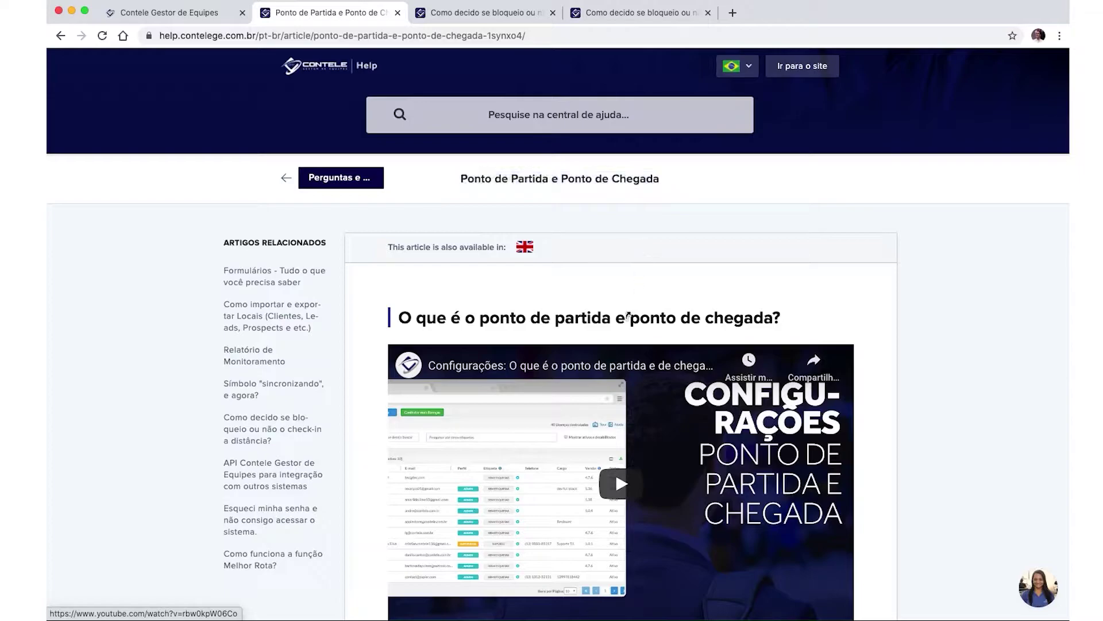
scroll(636, 414, down, 1)
scroll(636, 414, down, 2)
scroll(609, 345, down, 2)
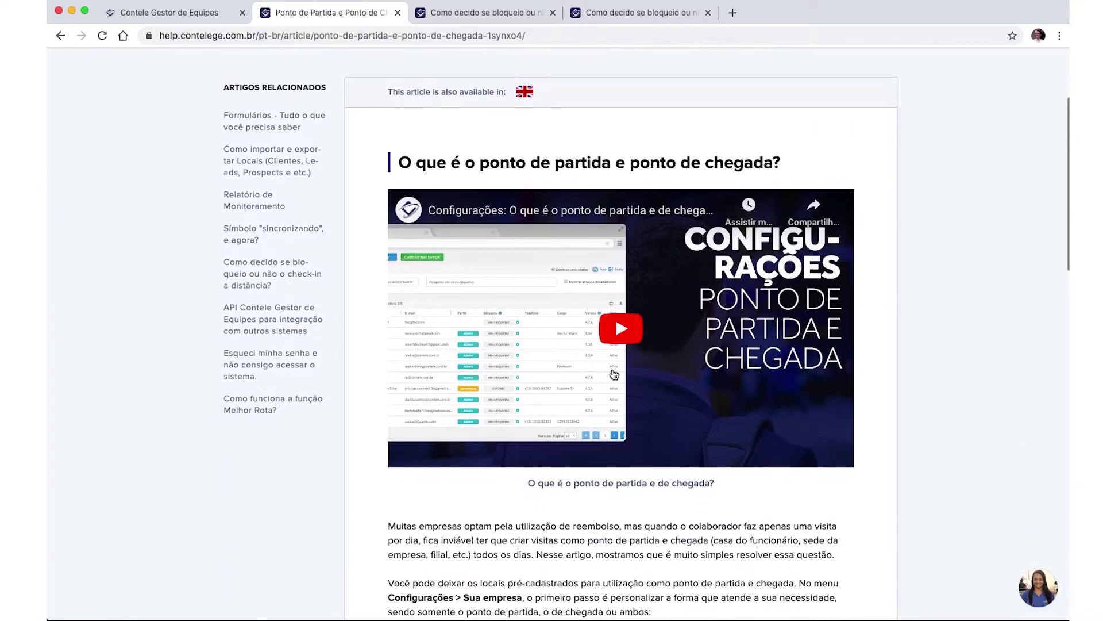
scroll(649, 321, down, 2)
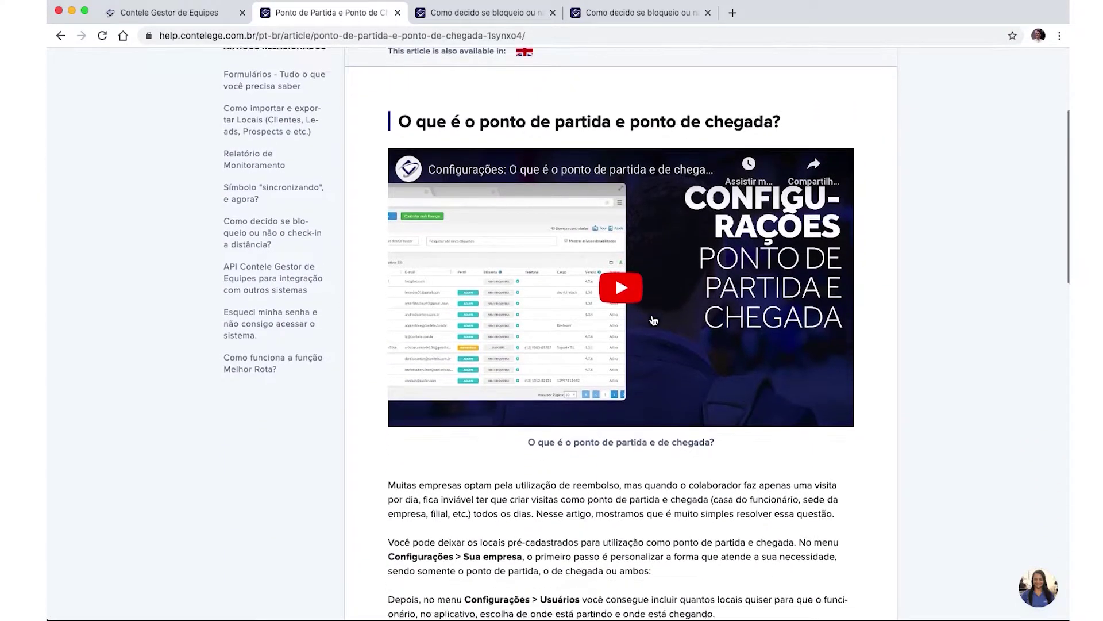
scroll(653, 320, down, 2)
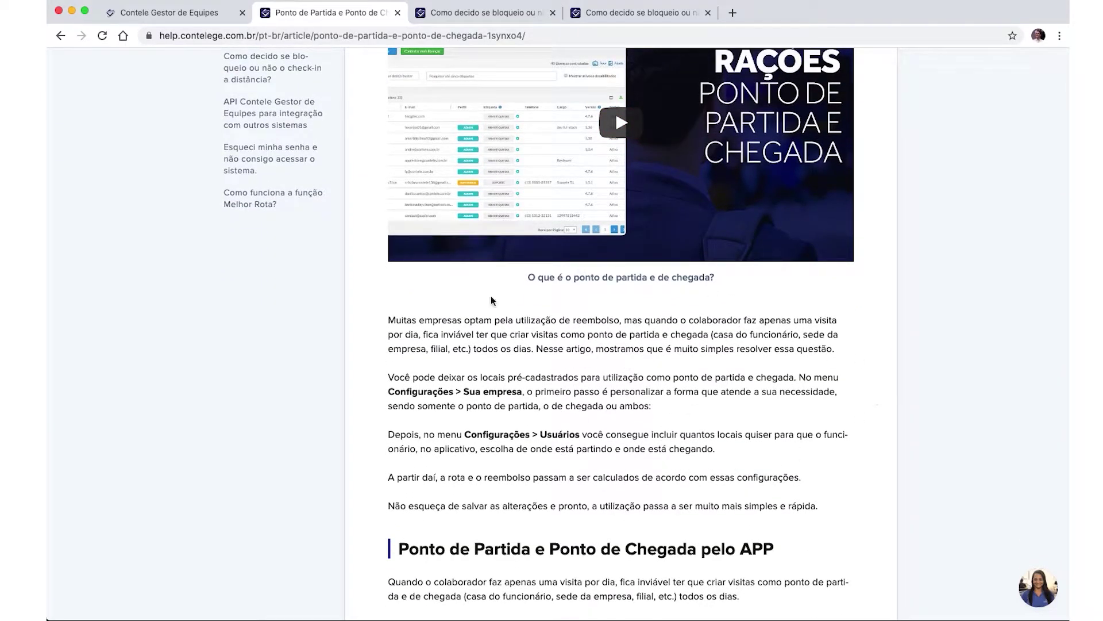
click(181, 17)
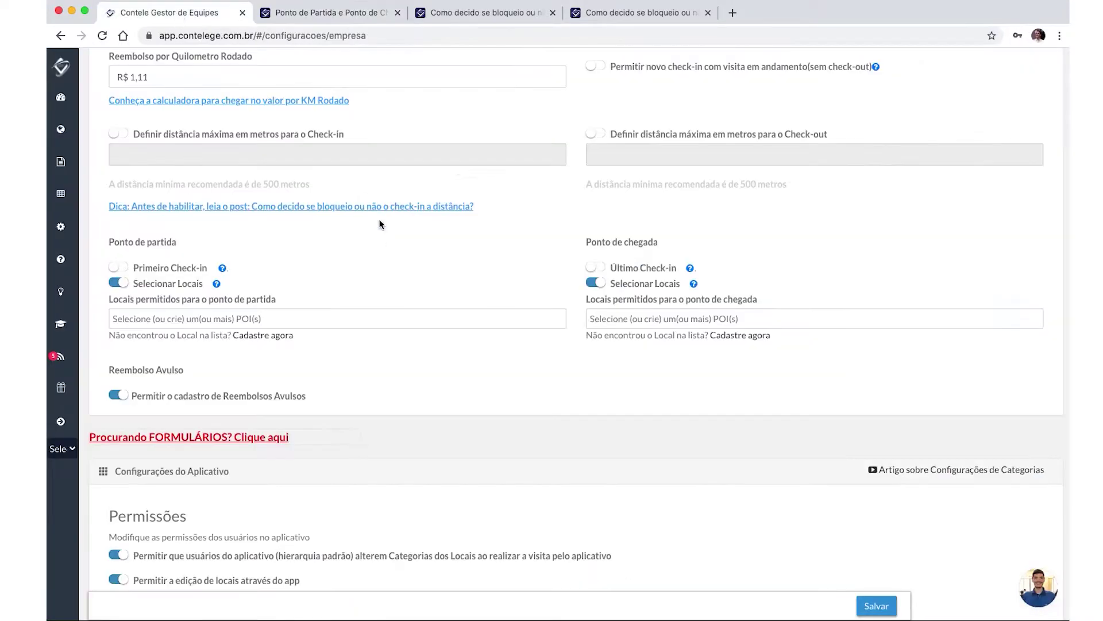
Step: Bring the mirrored phone app window fully into view over the reimbursement settings
scroll(281, 208, down, 1)
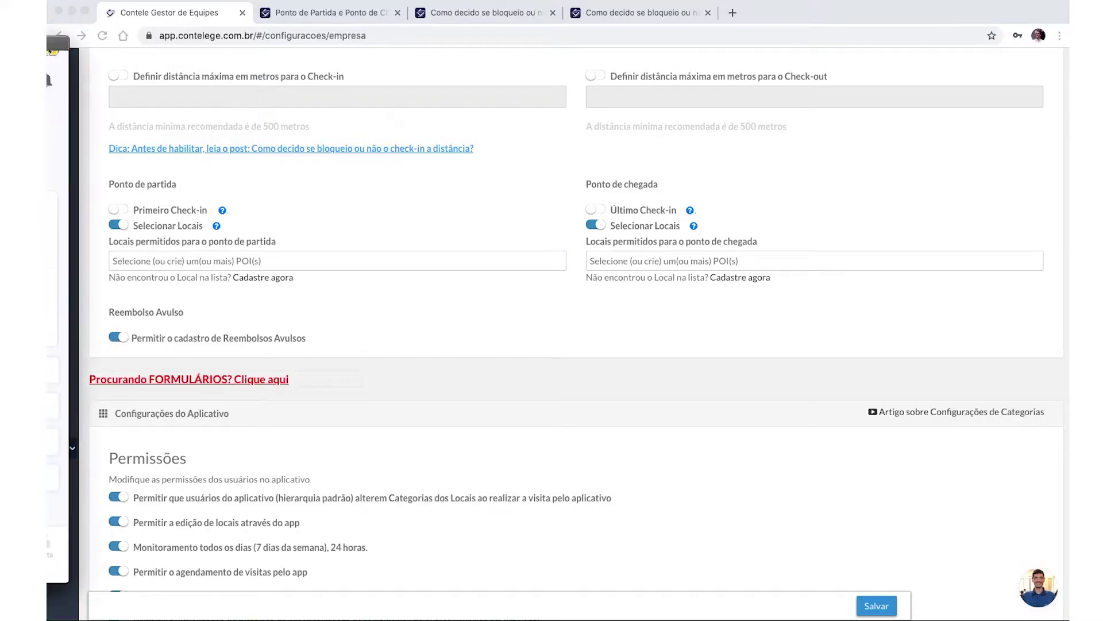
drag(48, 48, 232, 49)
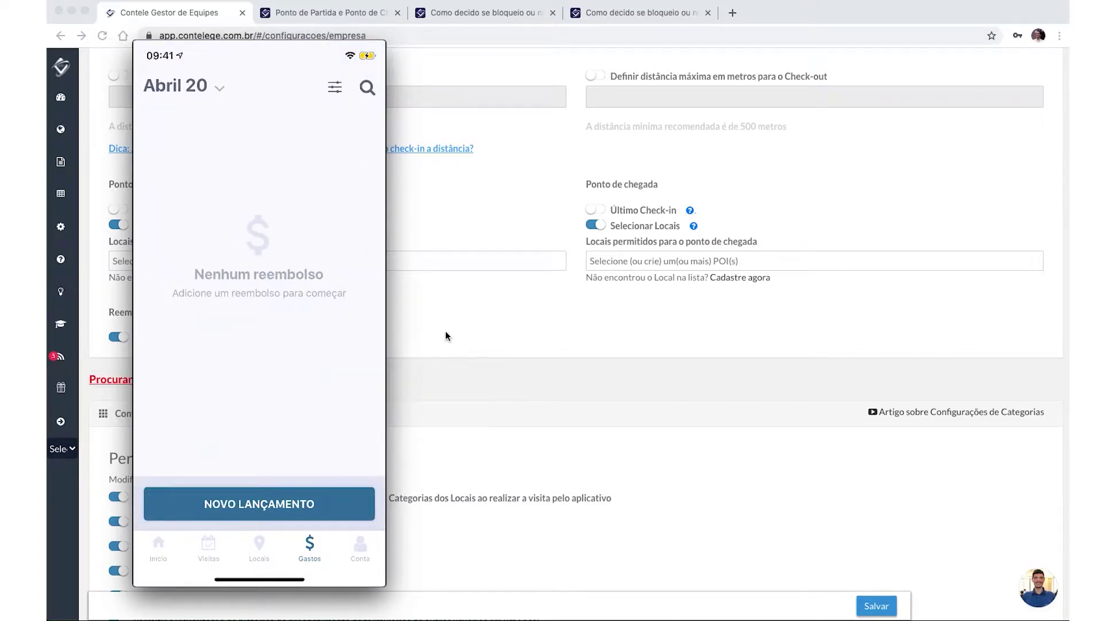
Step: Close the mirrored phone app and bring up the Permissões list under Configurações do Aplicativo
key(super+q)
scroll(207, 370, down, 2)
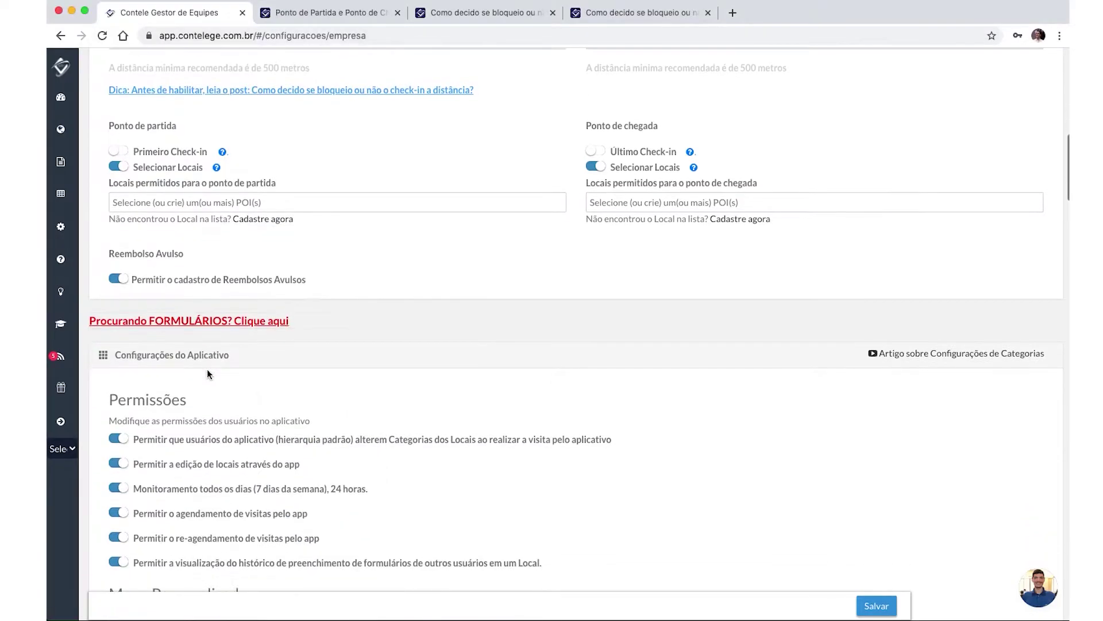
scroll(207, 373, down, 4)
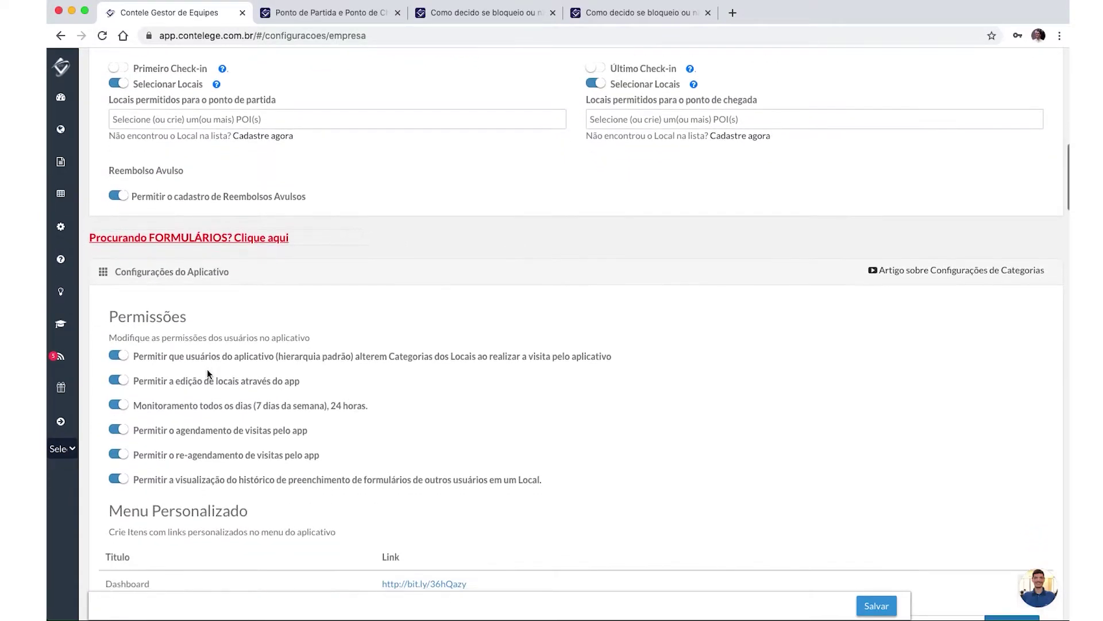
Step: Switch off the 24-hour, 7-day monitoring permission to inspect its day and hour interval options, and switch it back on
scroll(204, 376, down, 2)
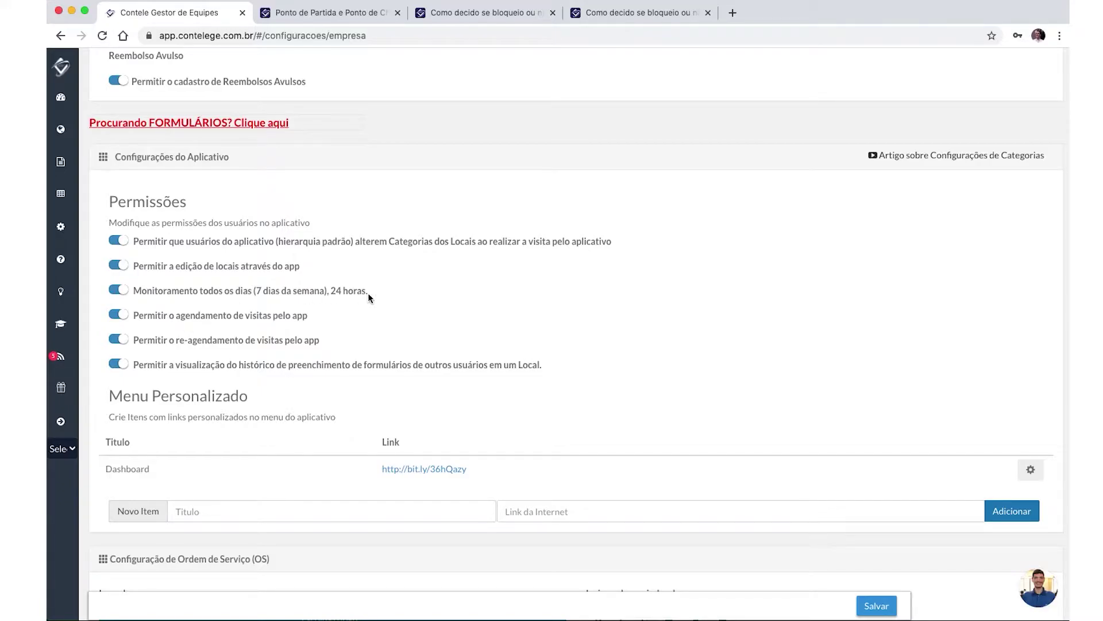
click(118, 290)
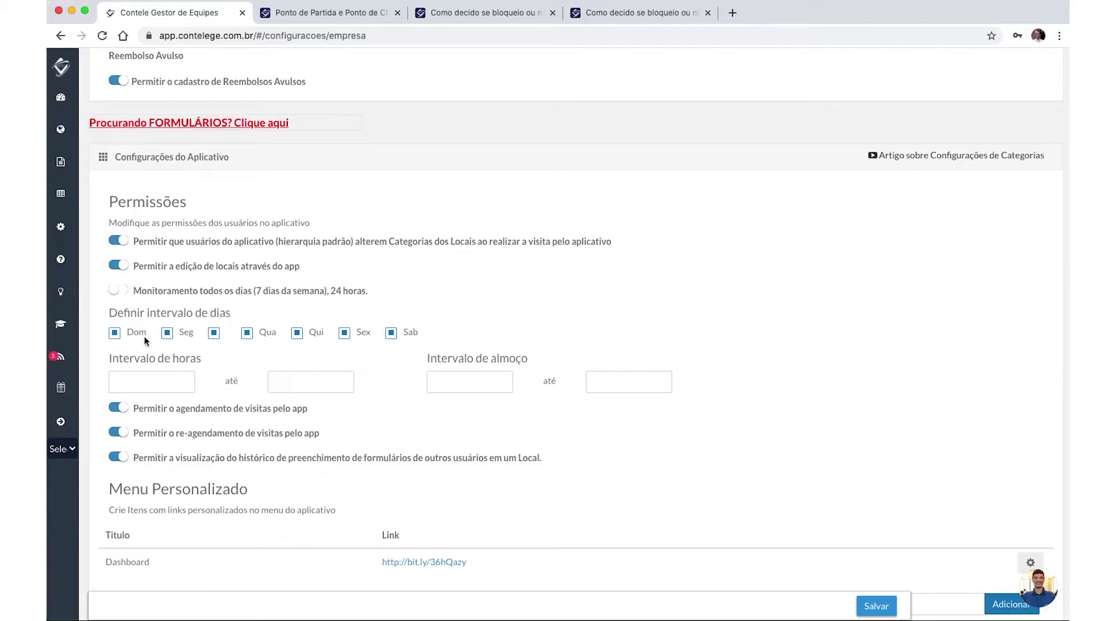
click(116, 290)
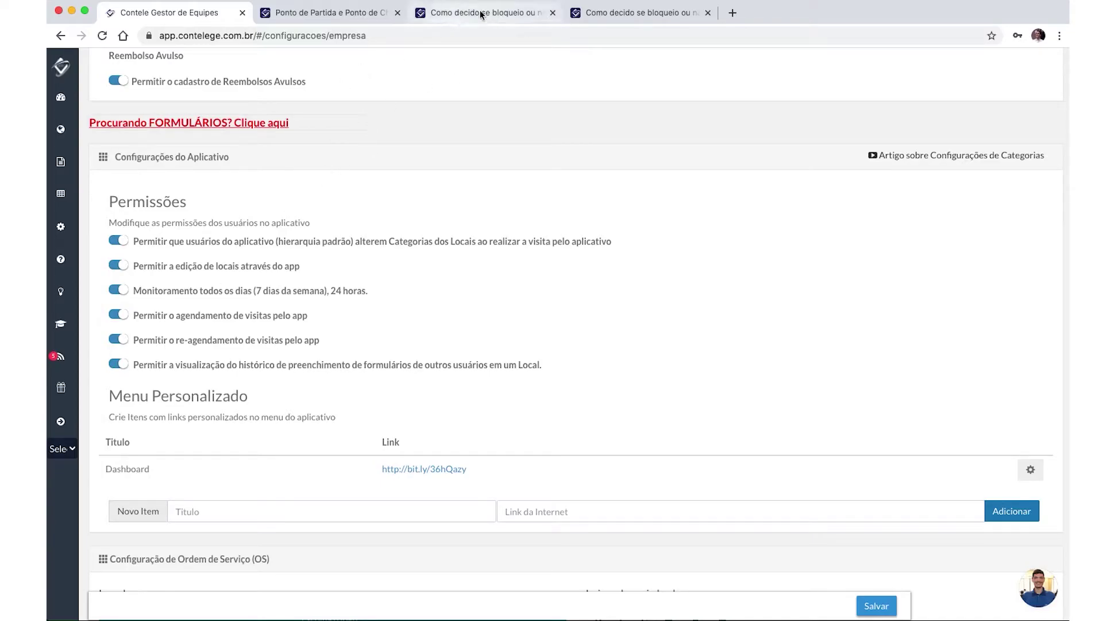
Step: Search the help centre for "status em de visitas" and open the Relatório de Visitas article
click(644, 12)
key(super+a)
key(BackSpace)
text(status em de visitas)
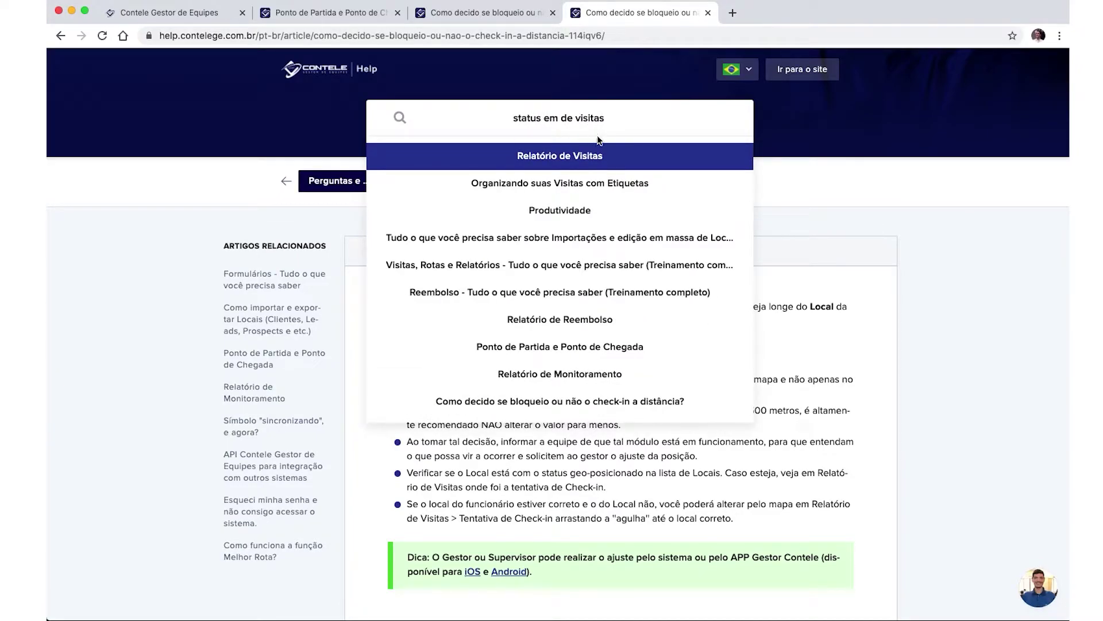
click(589, 160)
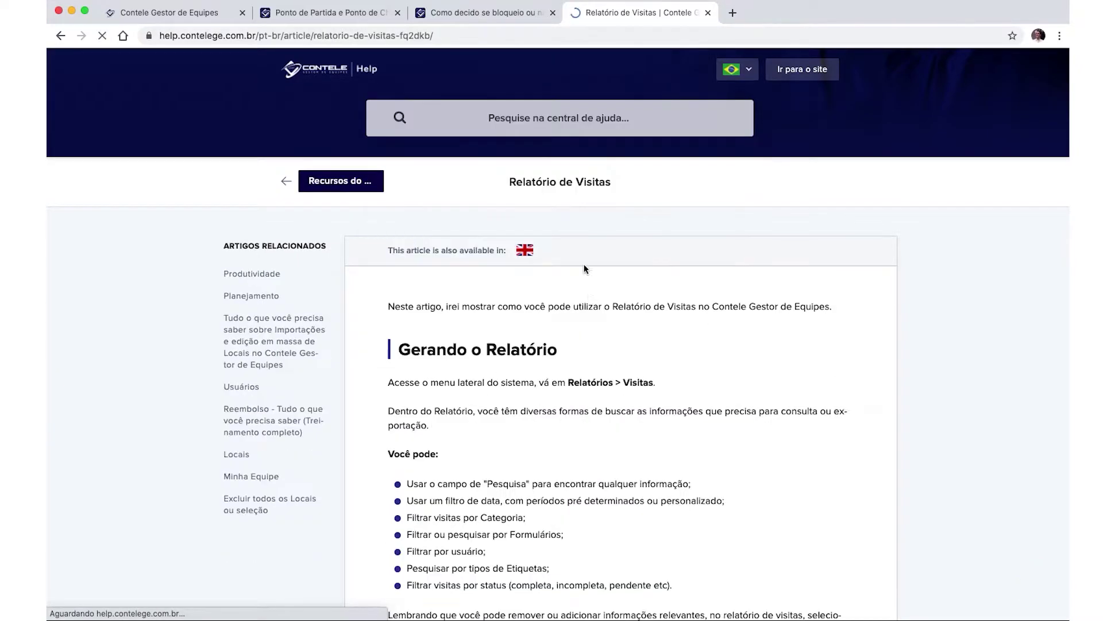
Step: Read the Relatório de Visitas article through its export and questions sections, and return to the company settings
scroll(569, 247, down, 5)
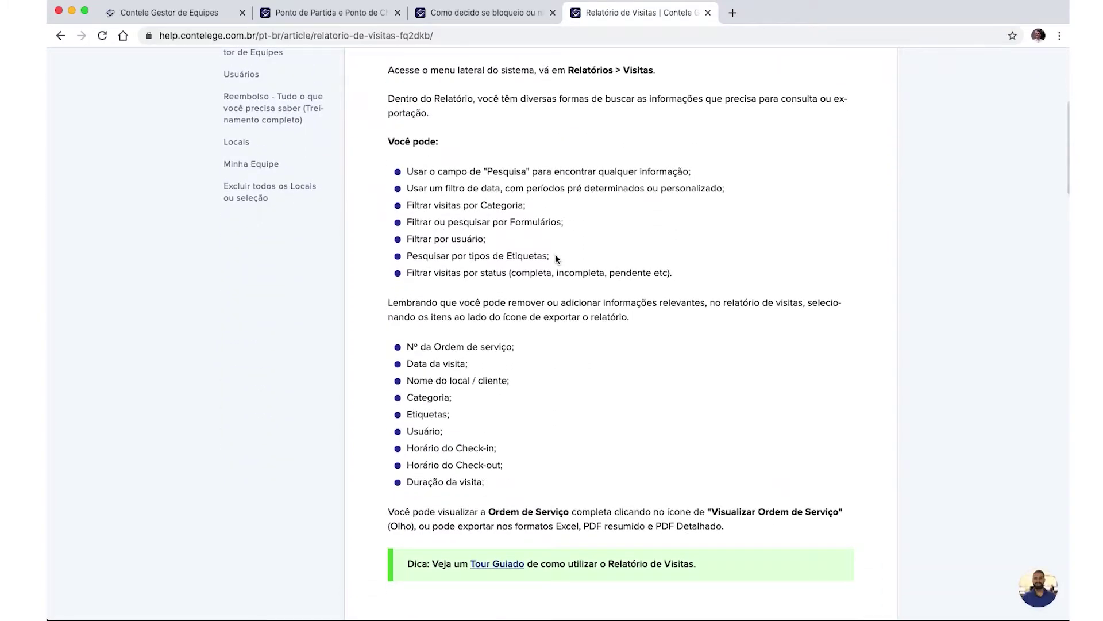
scroll(551, 256, down, 6)
scroll(518, 239, down, 8)
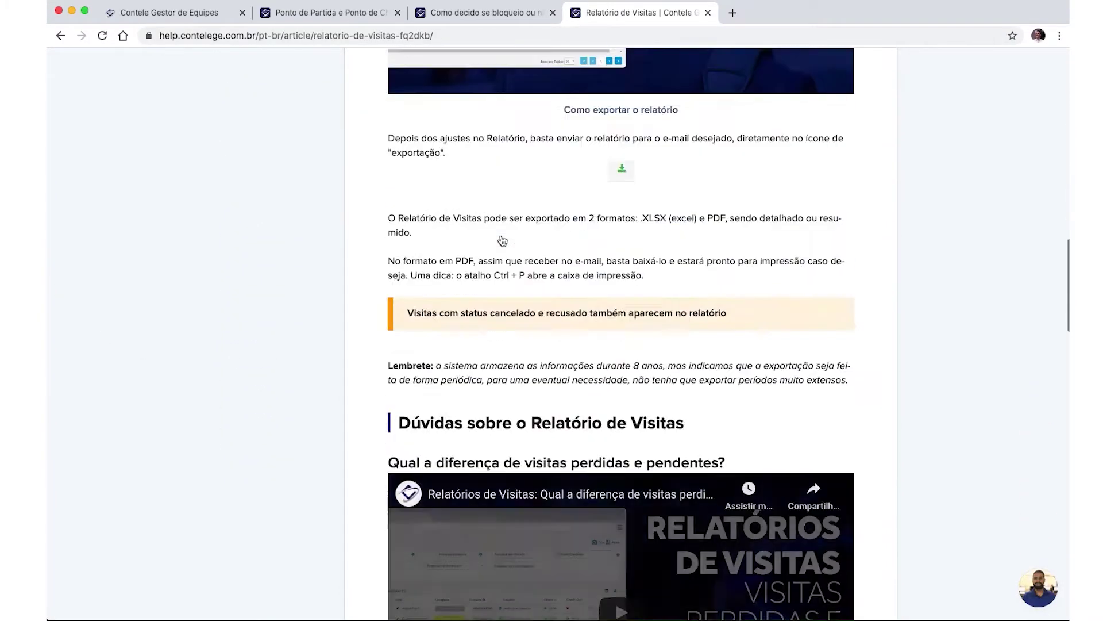
click(172, 13)
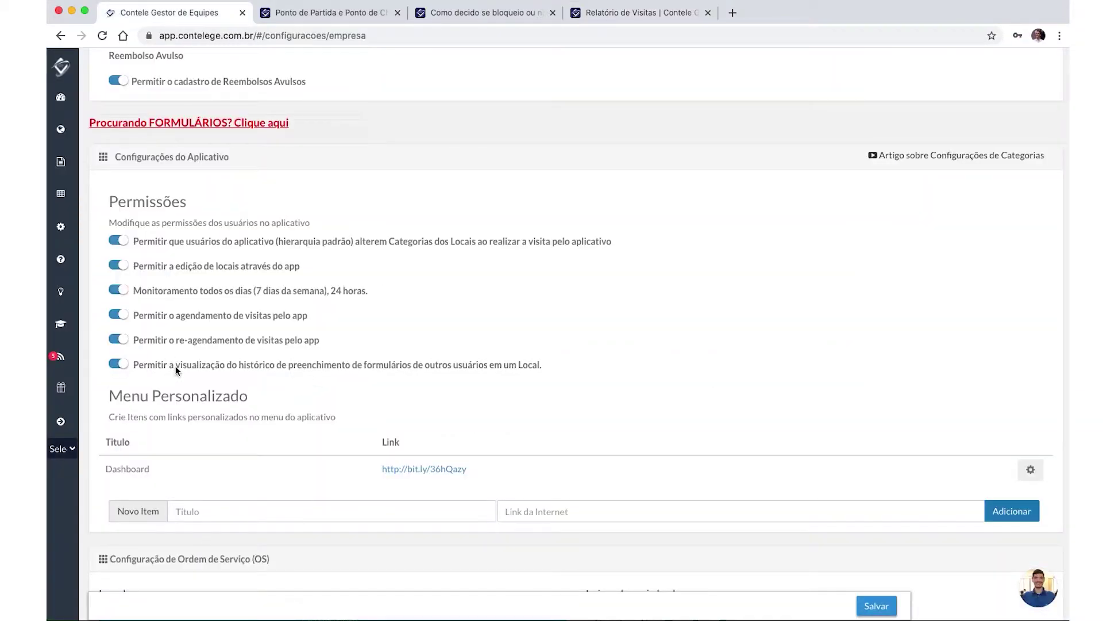
Step: Examine the app permission for viewing other users' form-filling history at a Local, leaving it enabled
drag(192, 365, 305, 379)
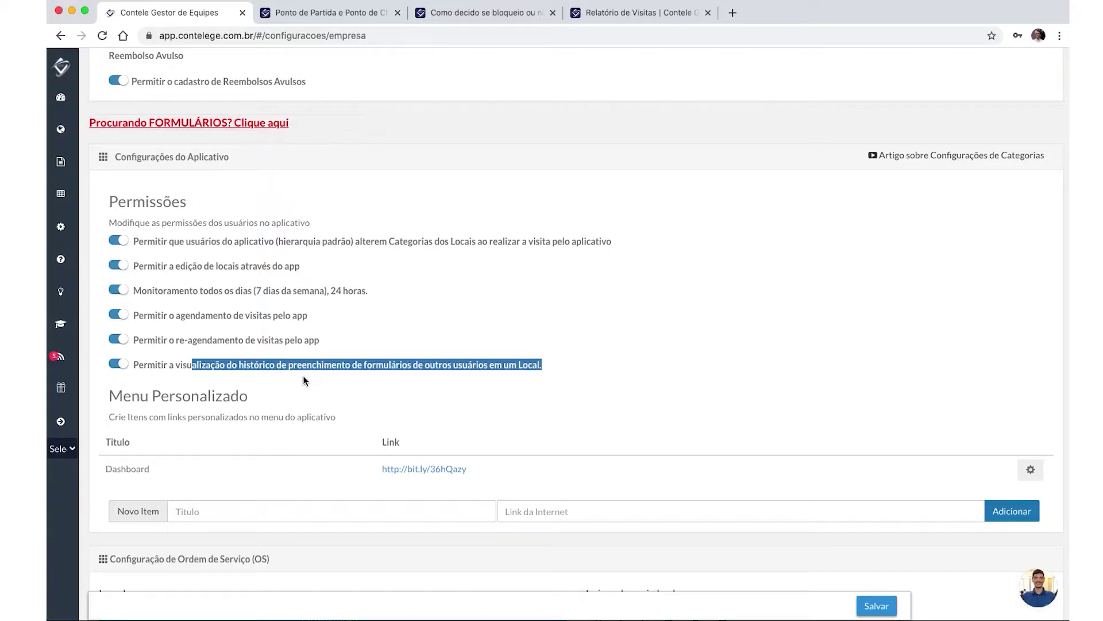
click(320, 364)
click(119, 364)
Step: Examine the Menu Personalizado section and the Configuração de Ordem de Serviço section below it
scroll(230, 368, down, 2)
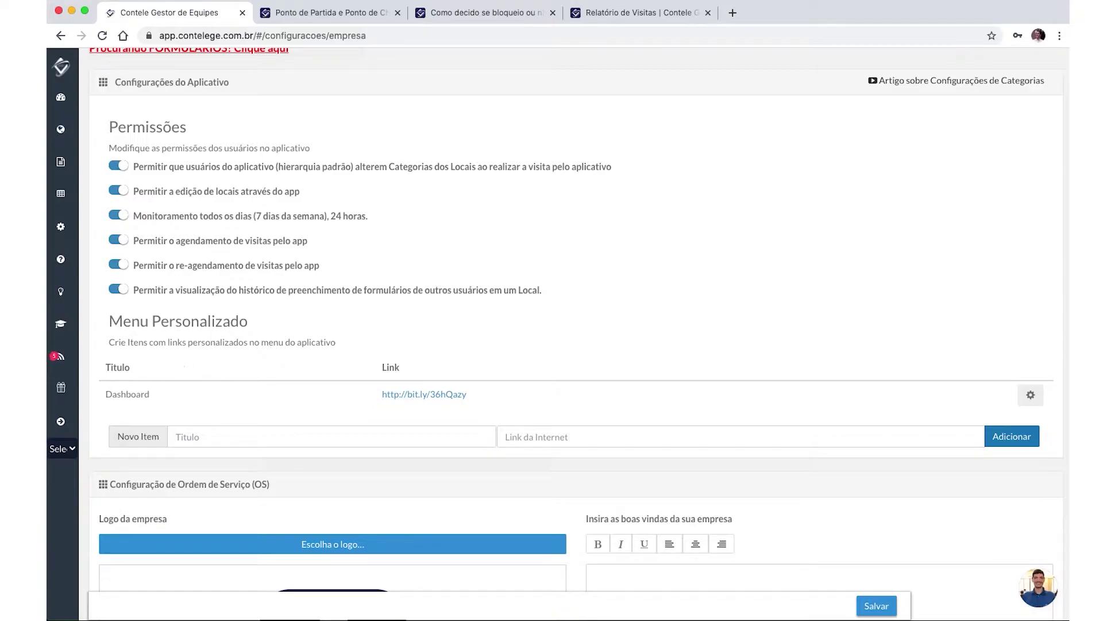
drag(47, 57, 373, 57)
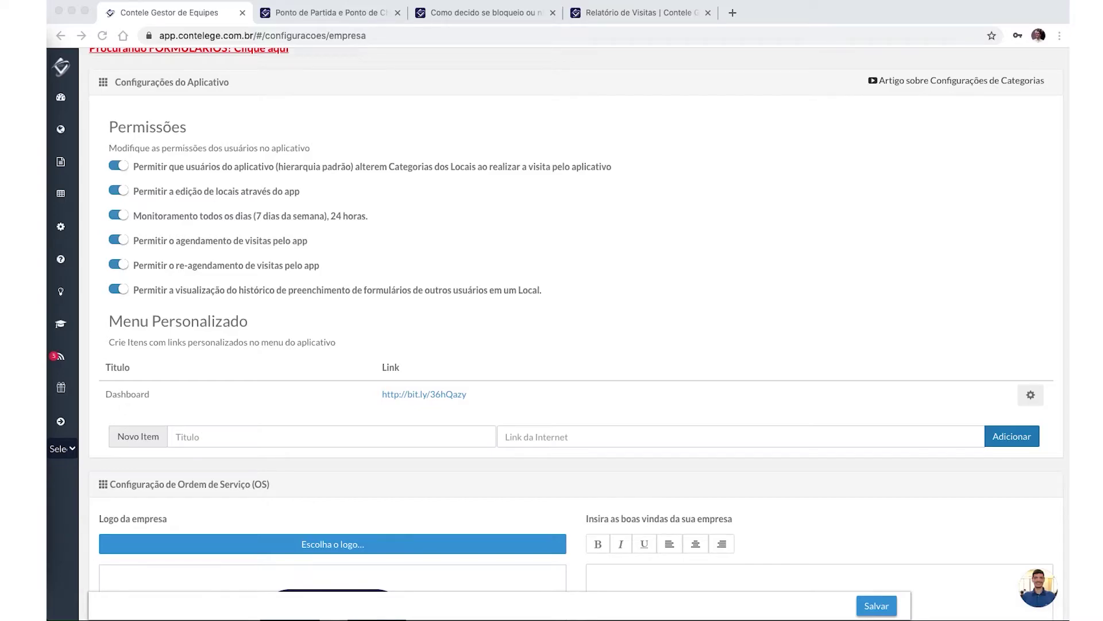
scroll(567, 221, down, 4)
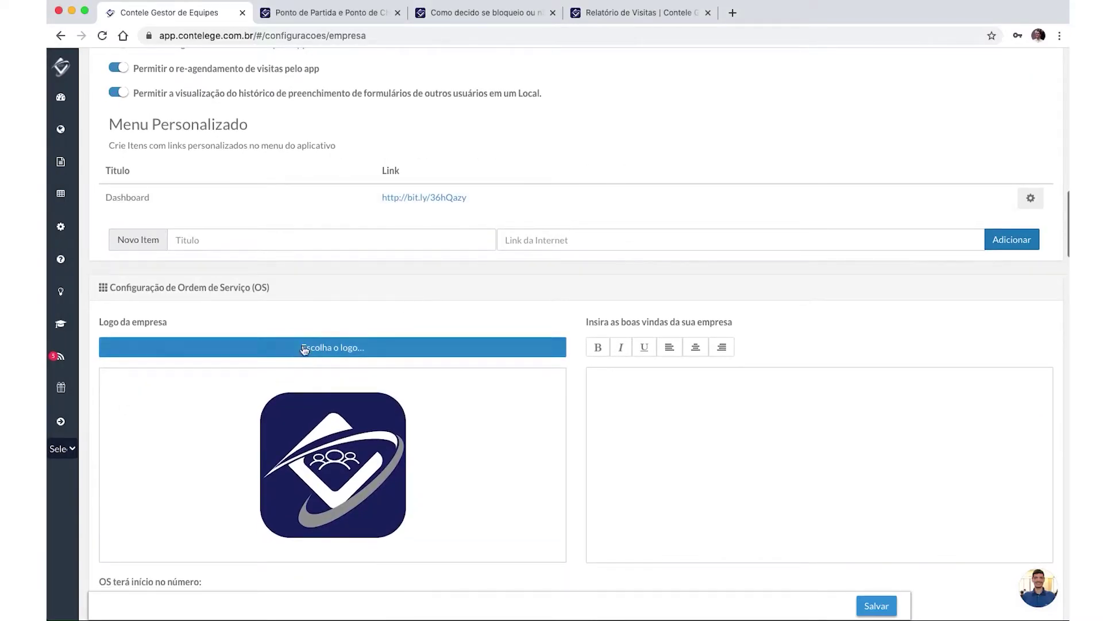
scroll(320, 333, down, 1)
scroll(321, 333, down, 1)
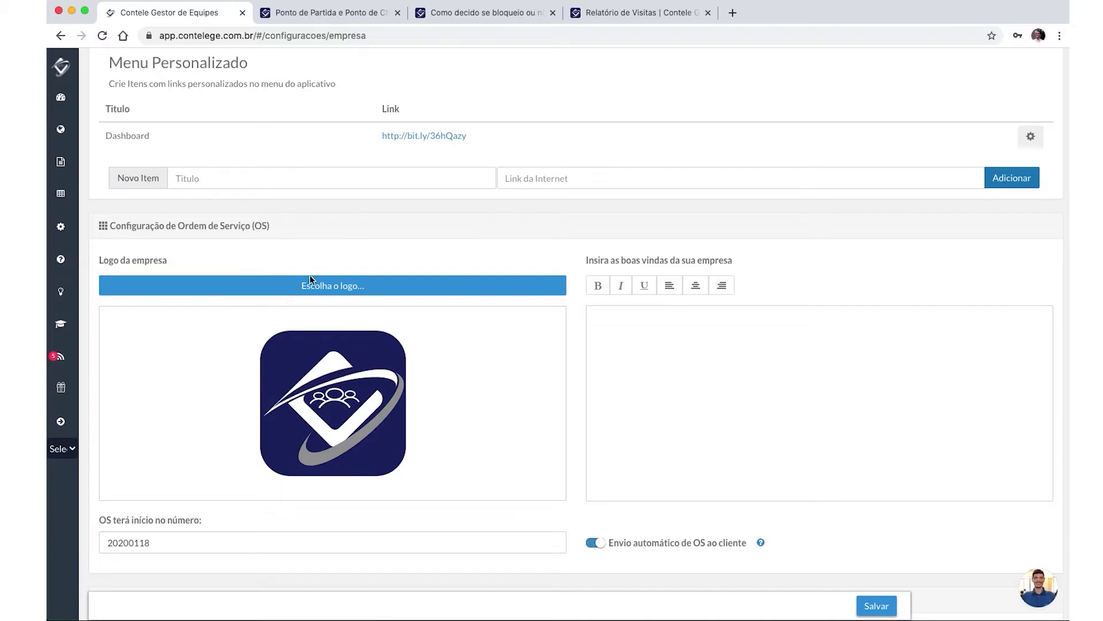
Step: Open the file chooser for the company logo, cancel it without picking a file, and enter the empty welcome message box
click(354, 293)
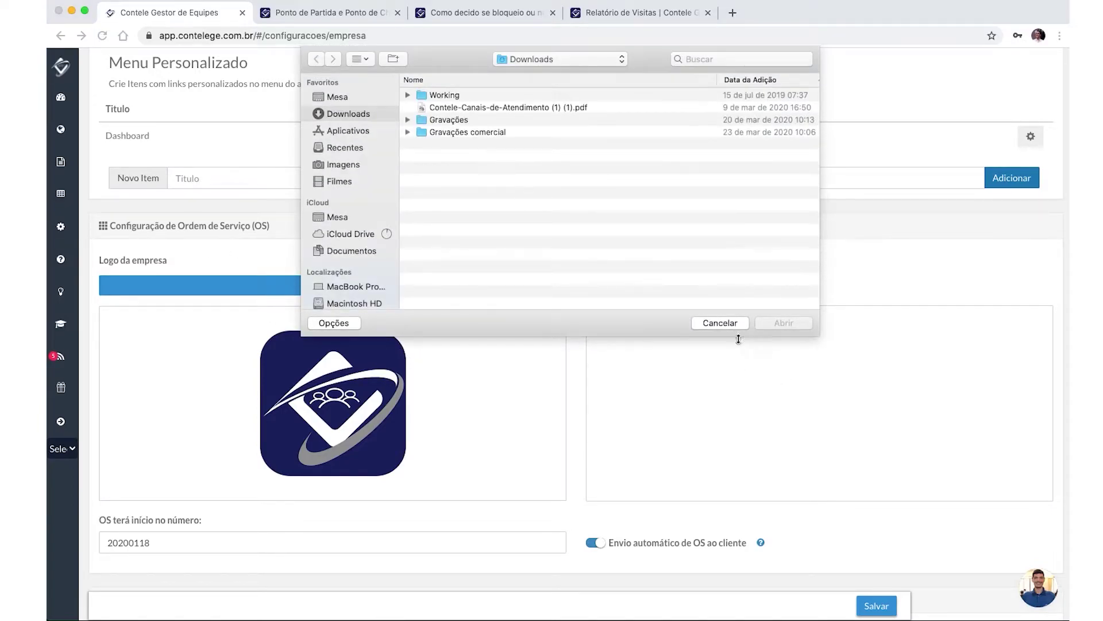
click(725, 320)
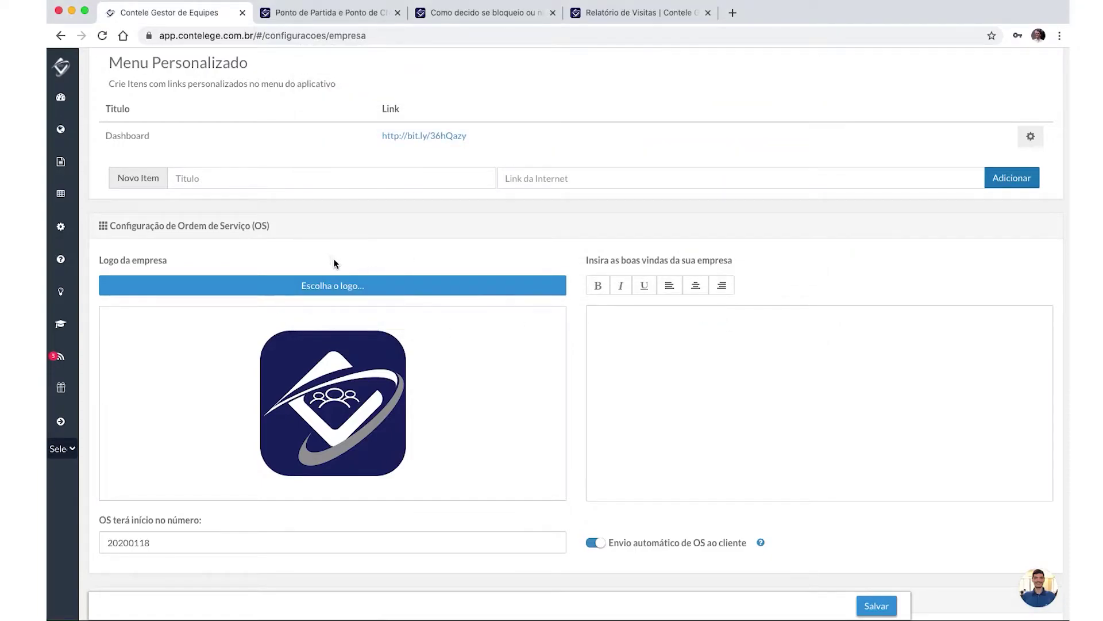
scroll(335, 264, down, 3)
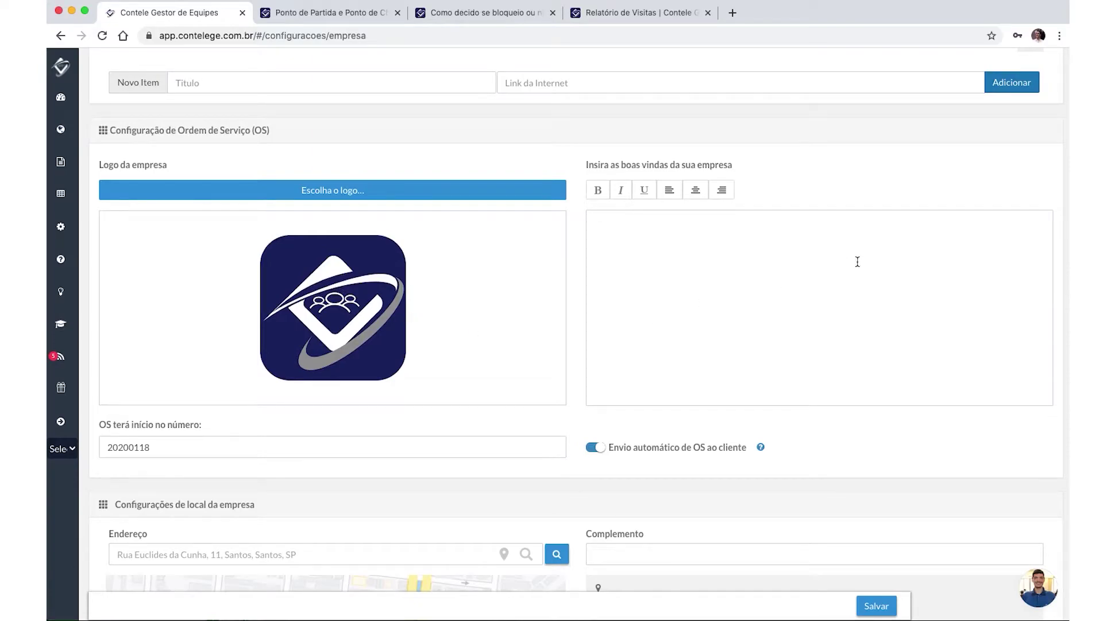
click(831, 243)
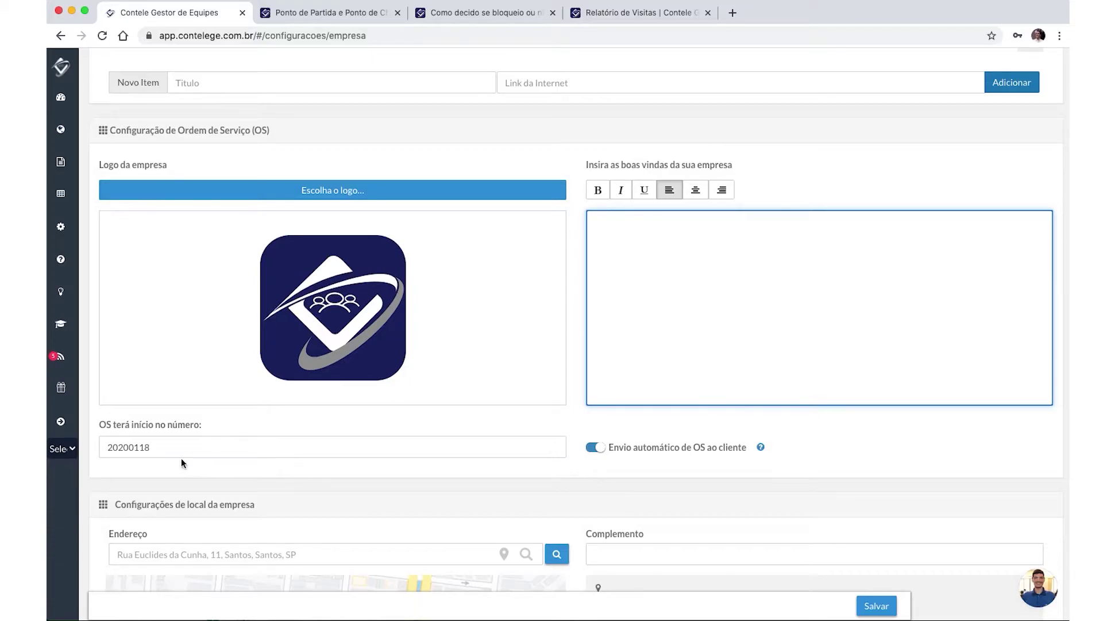
Step: Examine the starting number for service orders and the Envio automático de OS ao cliente option without changing them
drag(184, 448, 77, 443)
click(150, 447)
drag(150, 447, 55, 446)
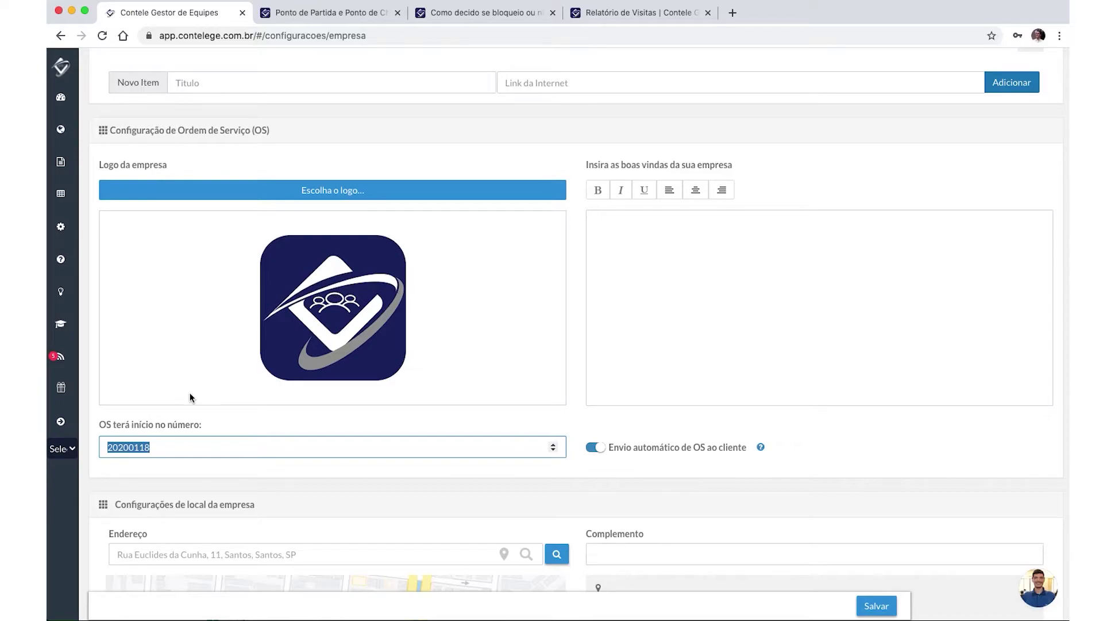
click(145, 447)
drag(149, 447, 128, 447)
mouse_move(761, 447)
Step: Go to the Usuários settings and open the form for creating a new user
click(60, 423)
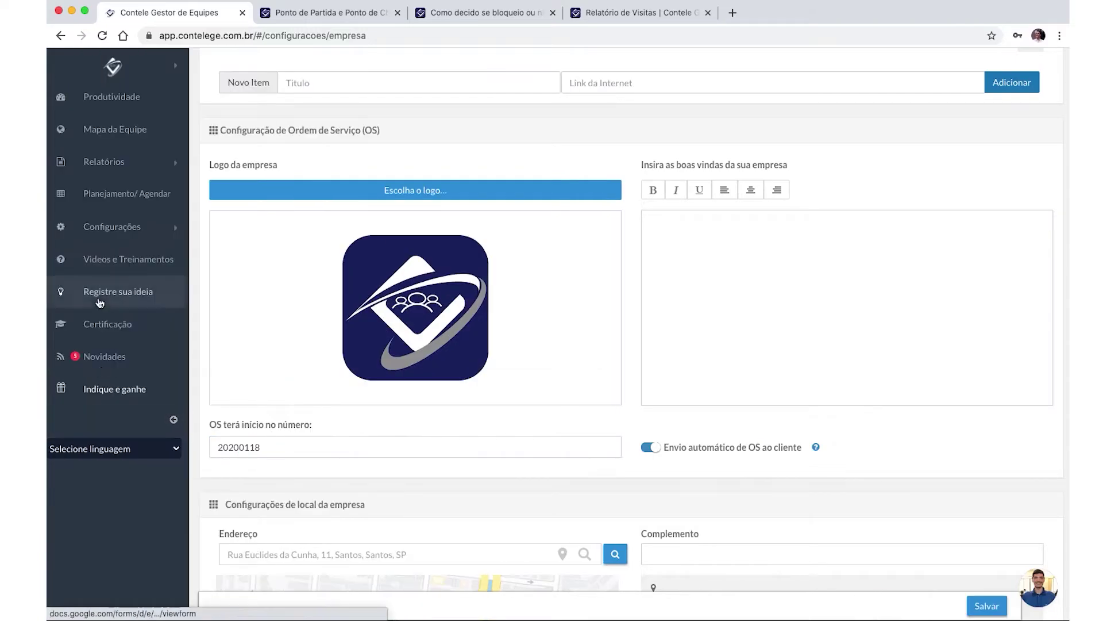
click(126, 229)
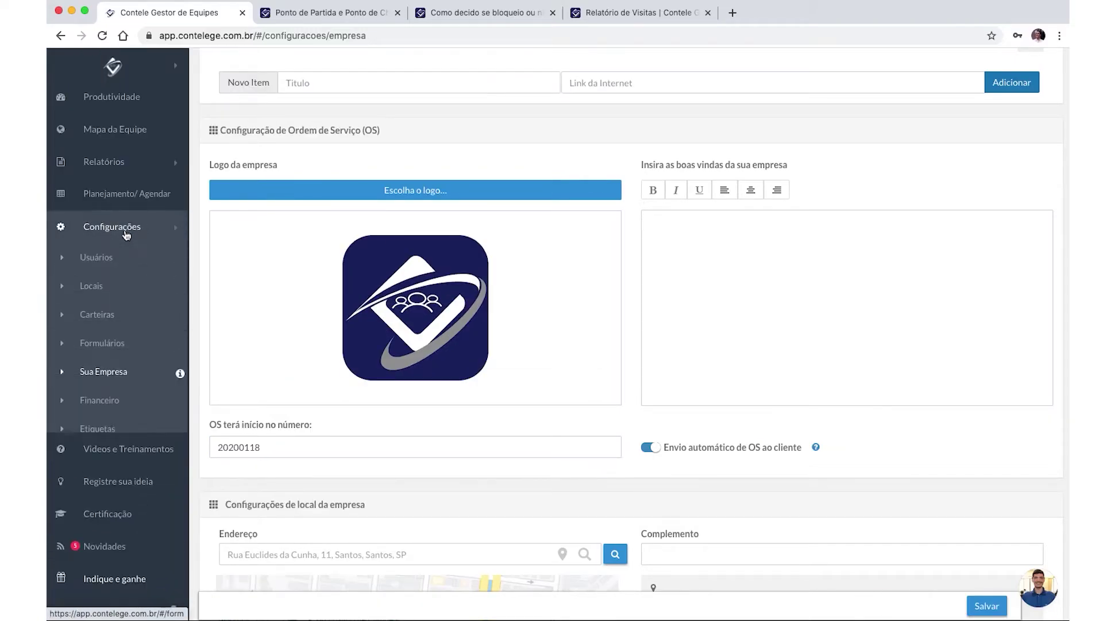
click(112, 259)
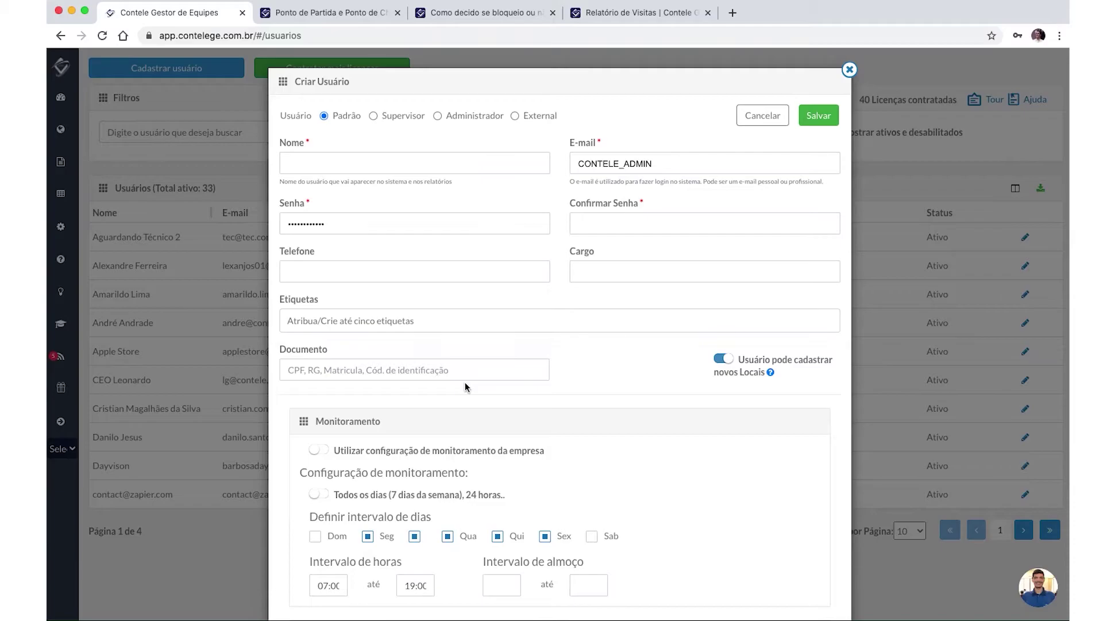
Step: Keep Usuário pode cadastrar novos Locais enabled, set the user type to Supervisor, and allow editing of subordinates' visit details
click(727, 364)
click(726, 363)
click(411, 121)
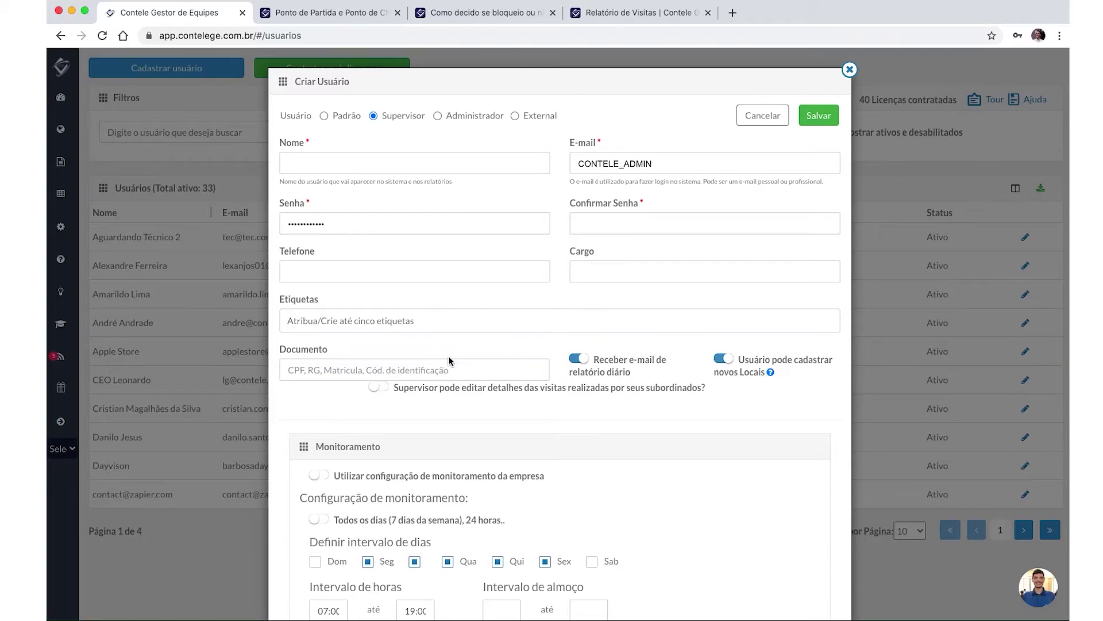
click(379, 388)
Step: Read the help article on the differences between Administrador, Supervisor and Padrão, and return to the new user form
click(339, 6)
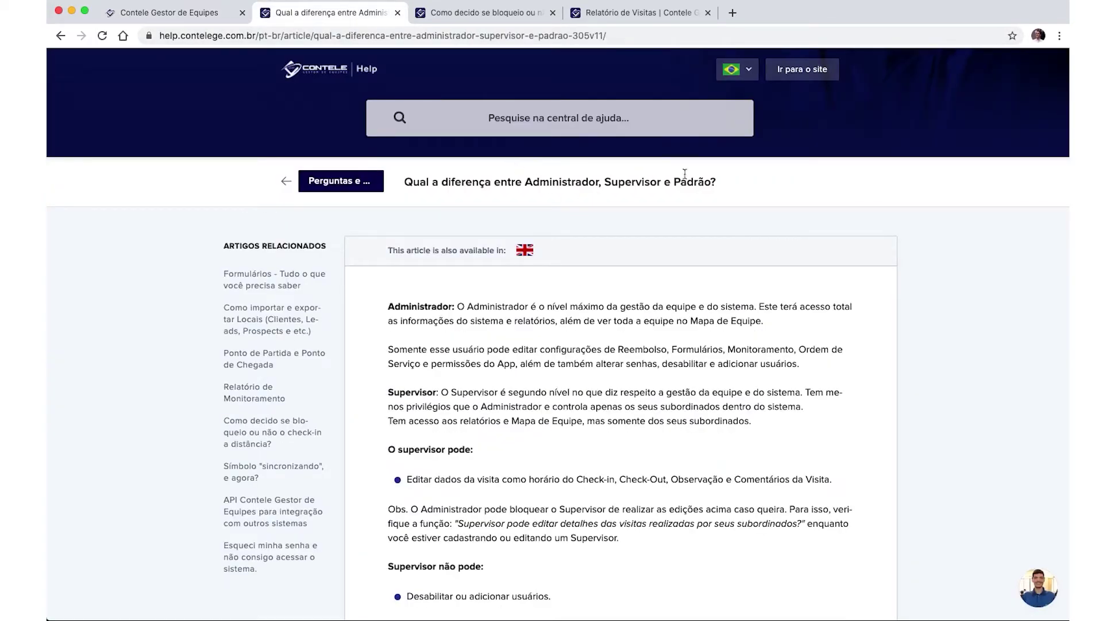
scroll(742, 280, down, 10)
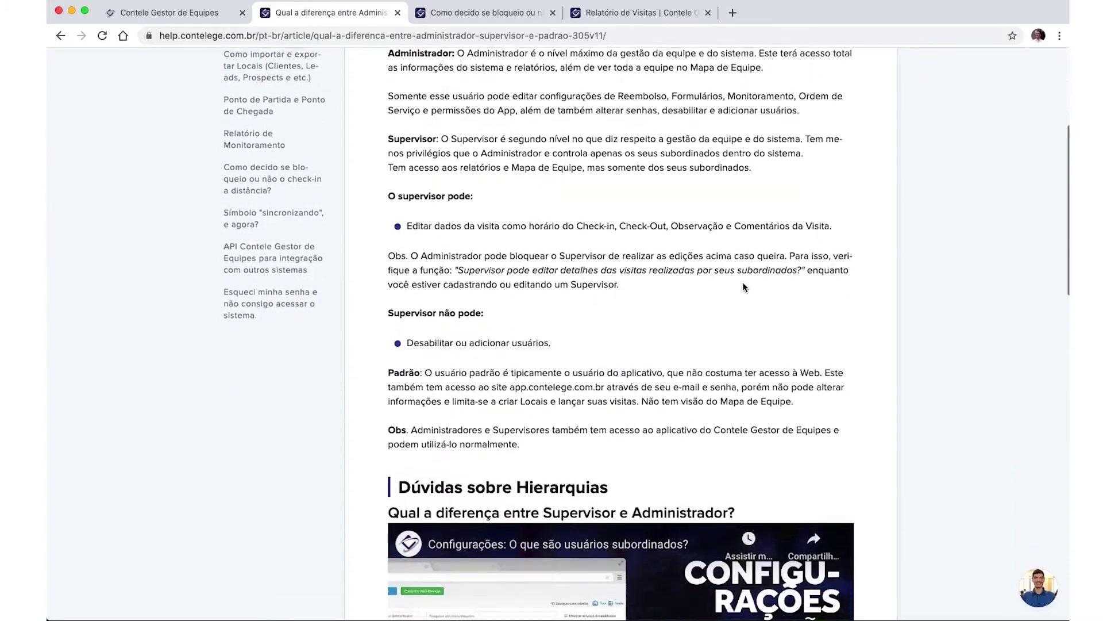
scroll(742, 287, down, 1)
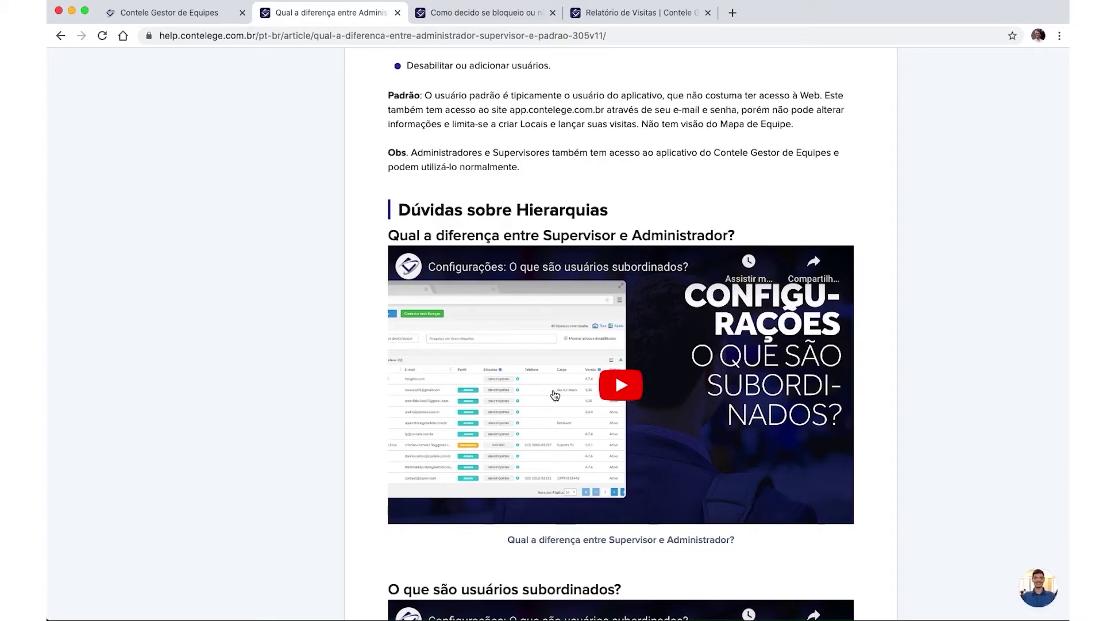
click(191, 21)
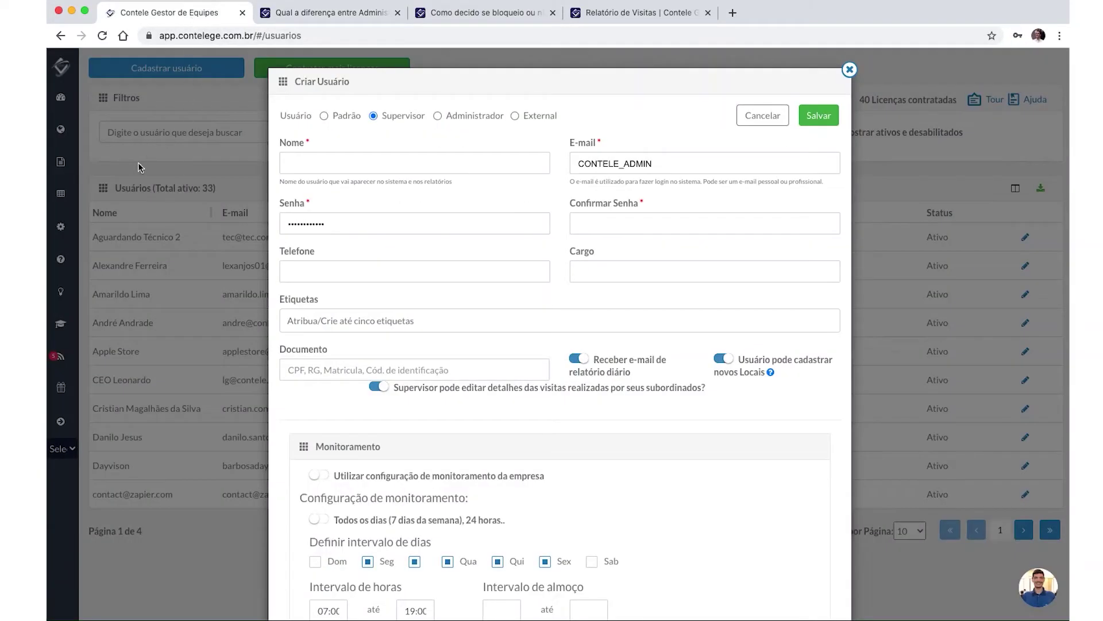
Step: Open the visits report in a separate tab and make the check-in and check-out times of the "gravar vídeos" visit editable
click(52, 140)
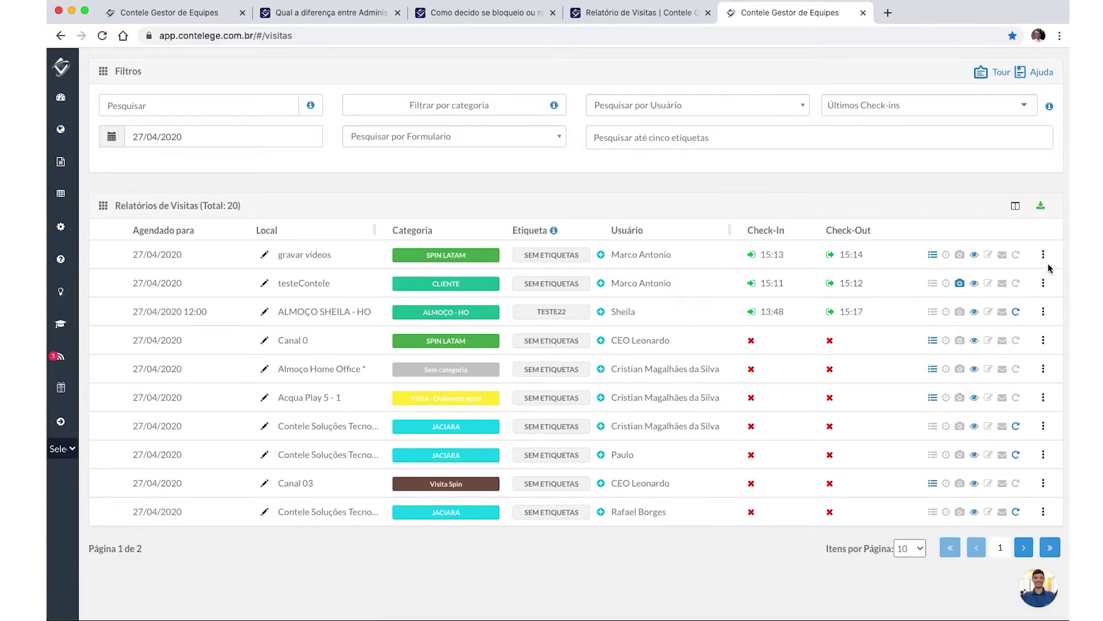
click(1044, 256)
click(973, 277)
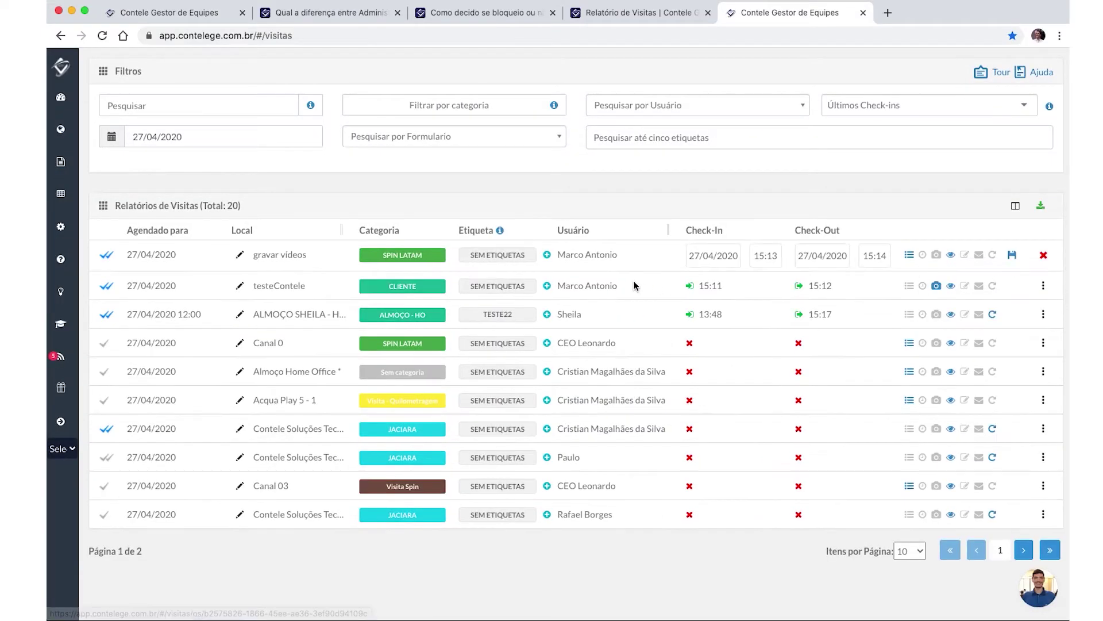
Step: Select the visit's check-in and check-out times in turn and cancel the row editing without changing them
click(765, 255)
double_click(766, 254)
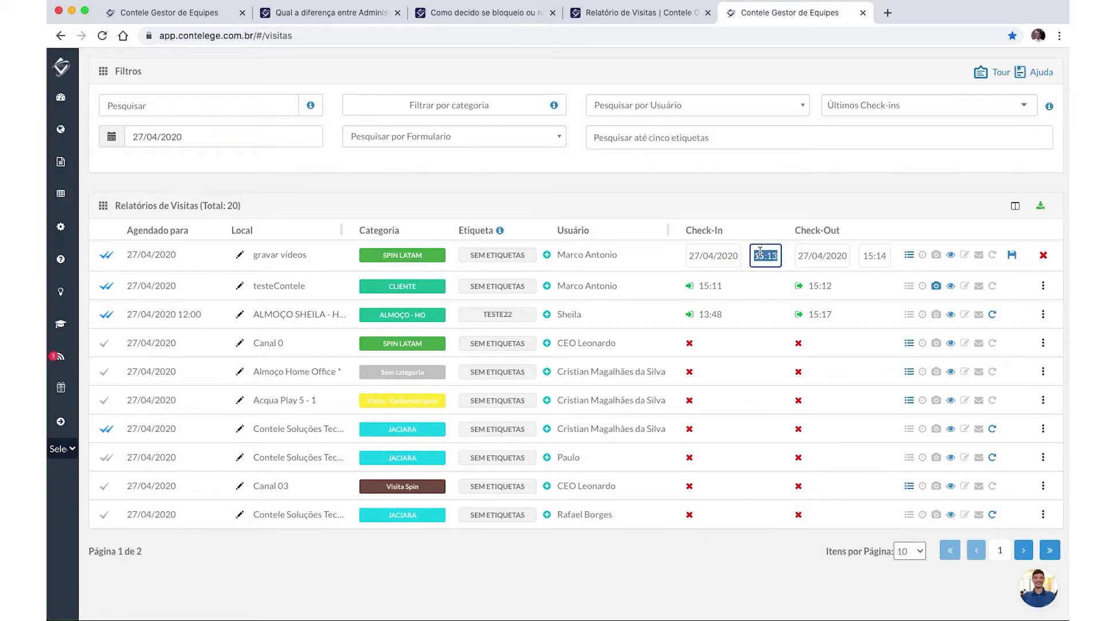
click(874, 257)
double_click(875, 257)
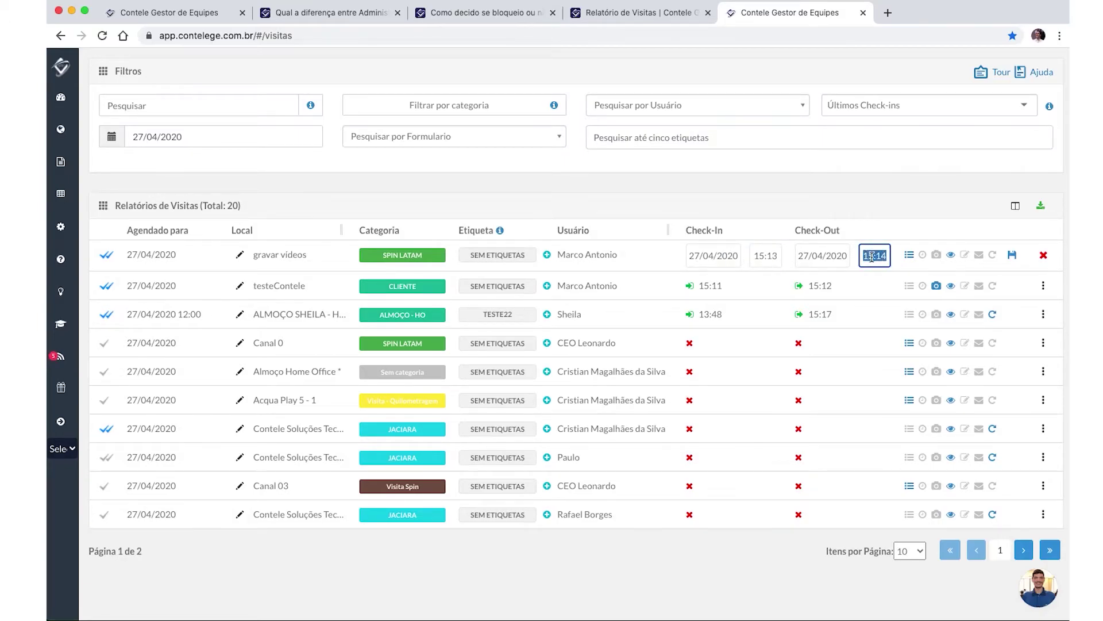
click(1044, 255)
Step: Open the edit form of the "gravar vídeos" visit and go through its Observação, Comentários and Etiquetas fields without entering anything
click(1043, 256)
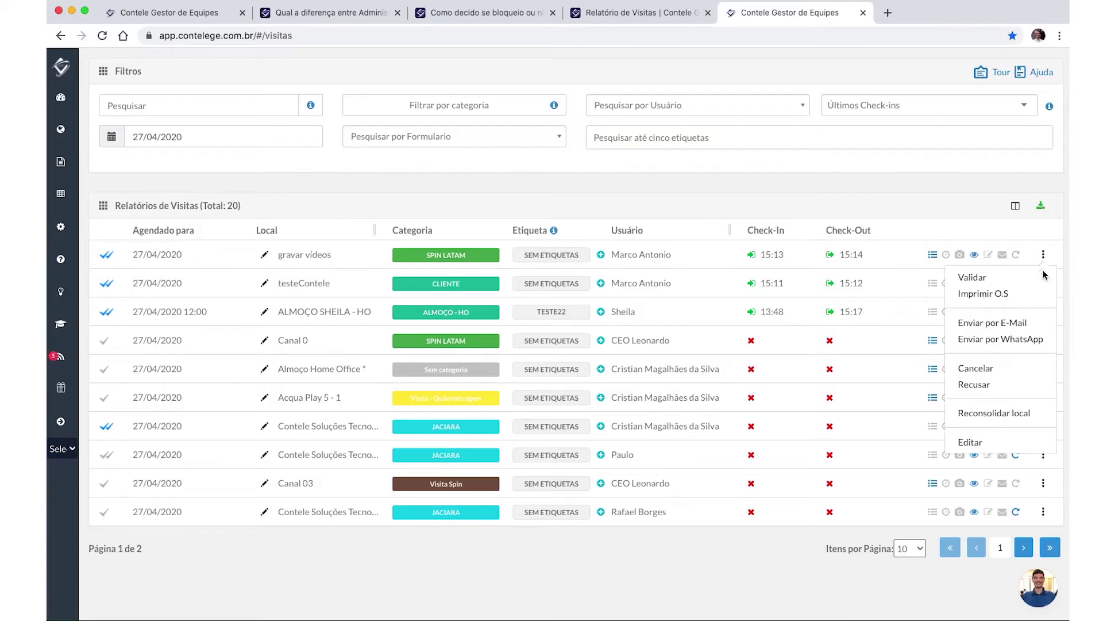
click(1015, 441)
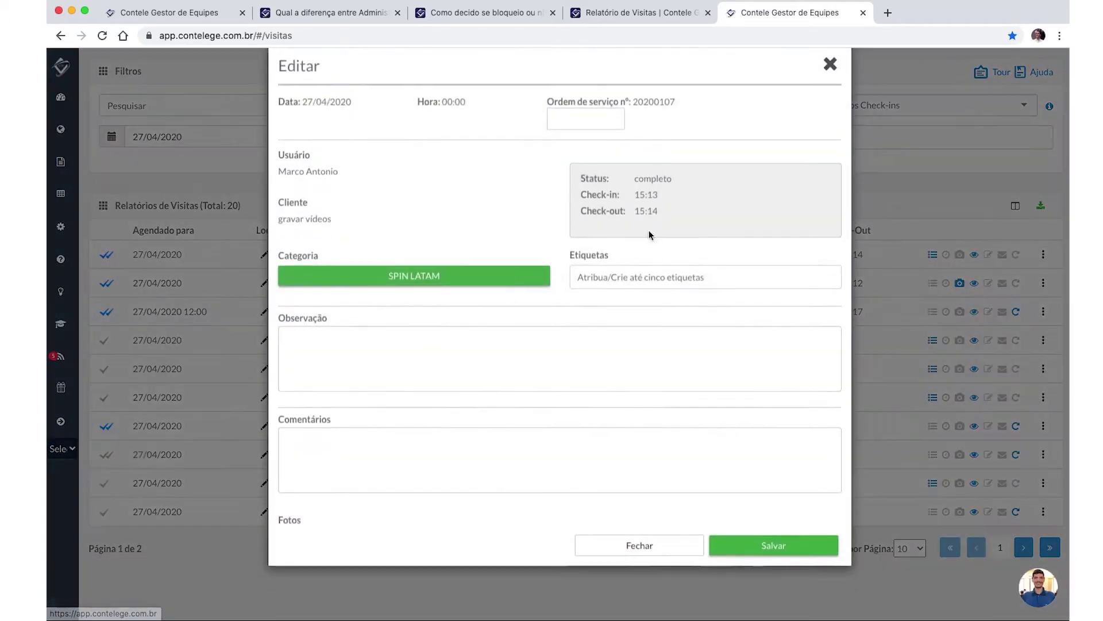
click(377, 358)
click(414, 469)
click(680, 303)
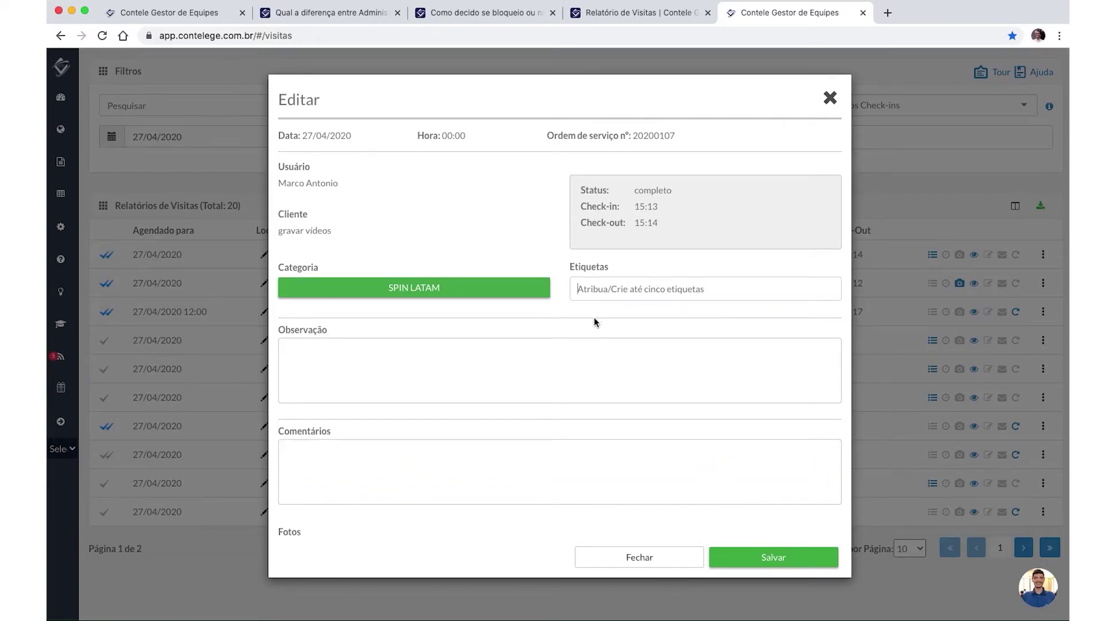
Step: Close the visit's edit form without changing anything and close the separate visits report tab
click(316, 458)
click(349, 388)
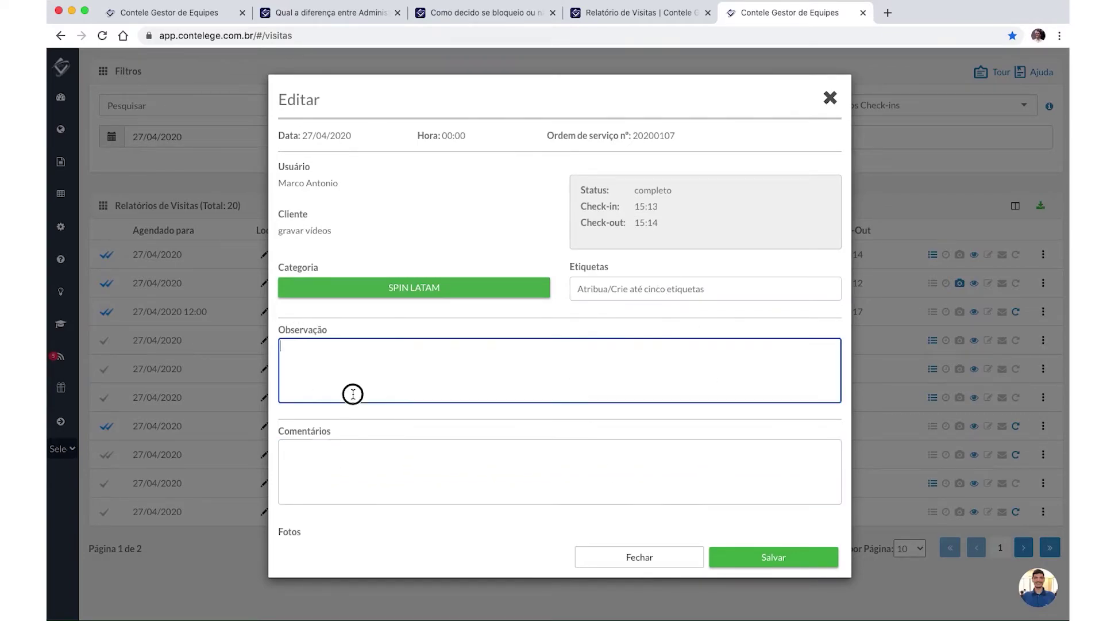
click(831, 99)
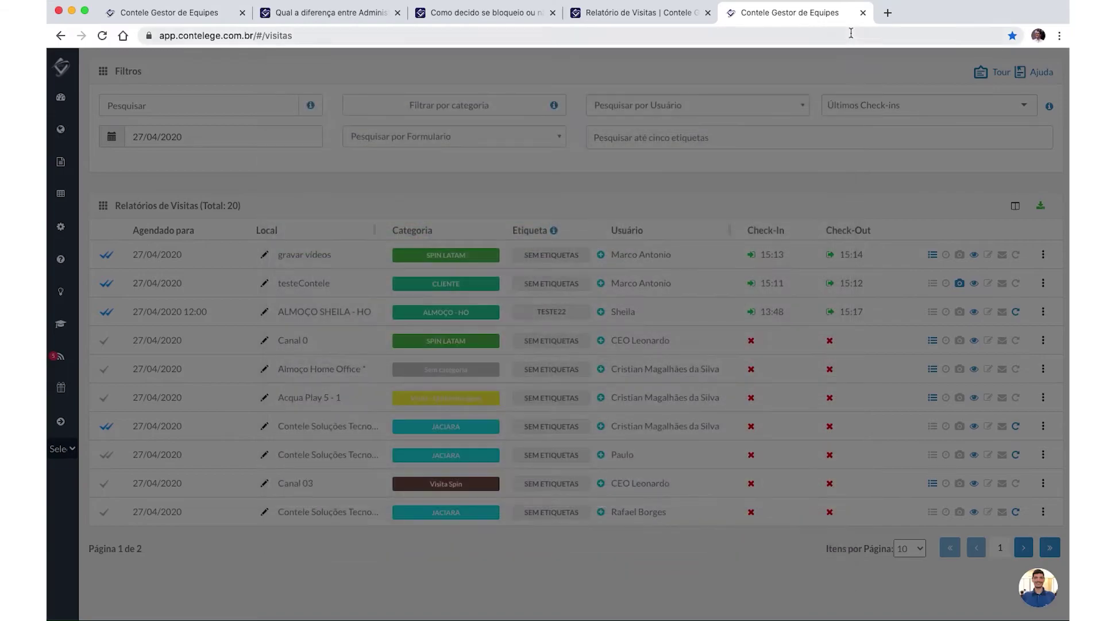
click(862, 14)
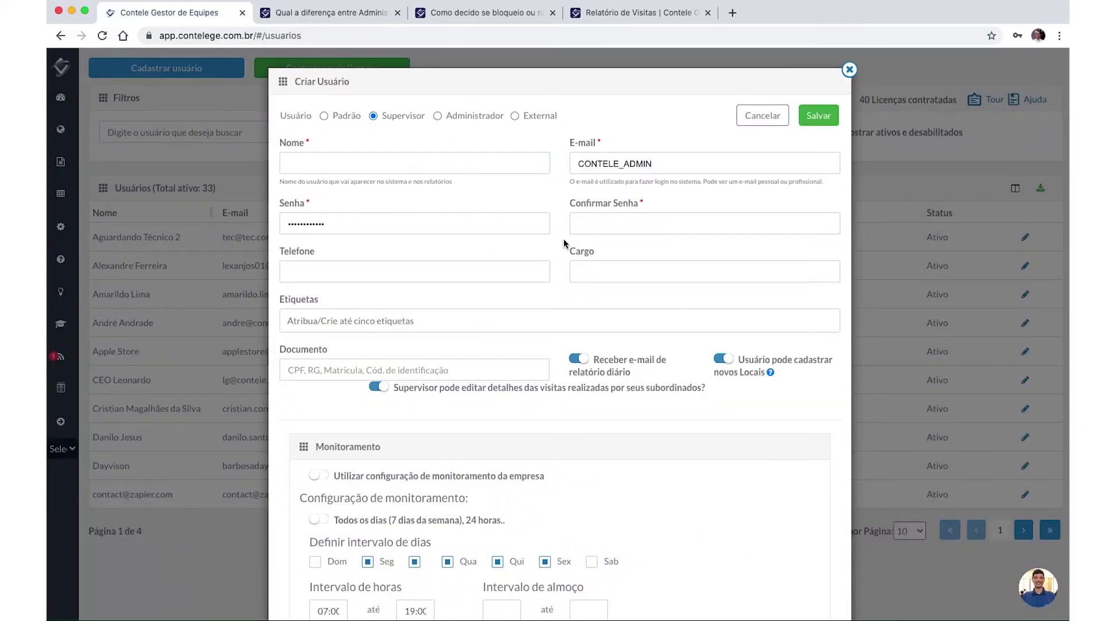
Step: Go through the new supervisor's Cargo and Etiquetas fields and the Monitoramento section without entering anything
click(602, 269)
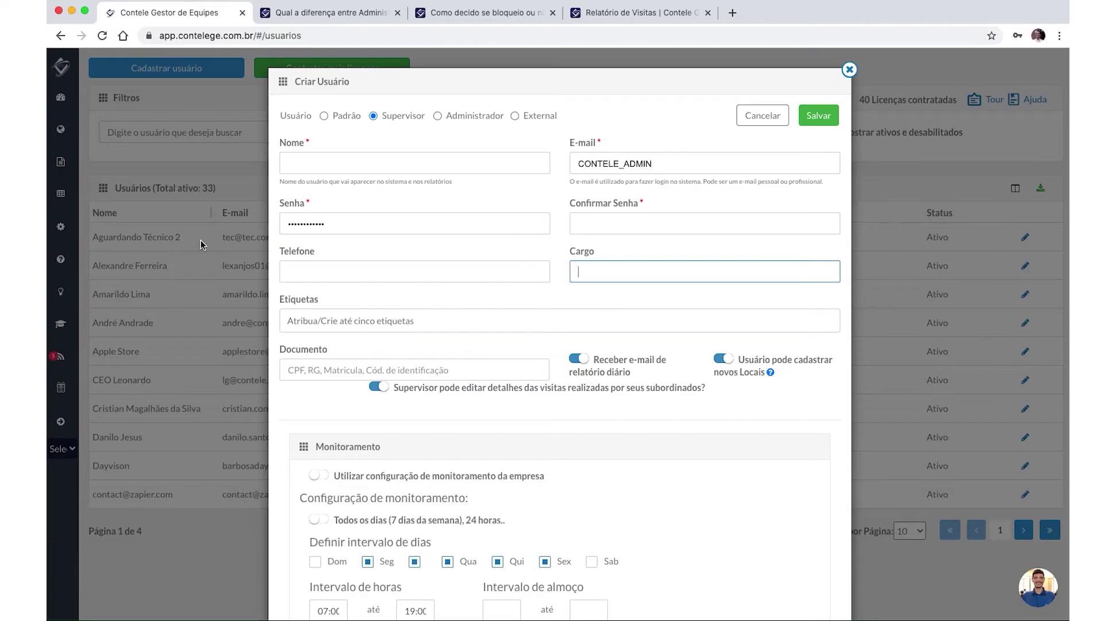
click(354, 321)
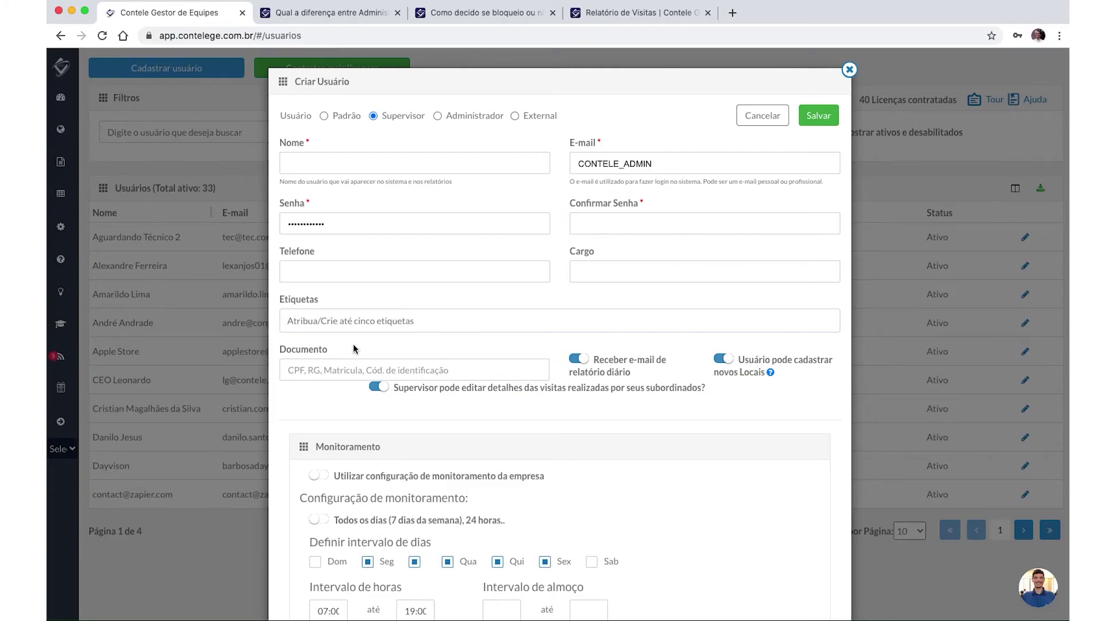
scroll(356, 350, down, 1)
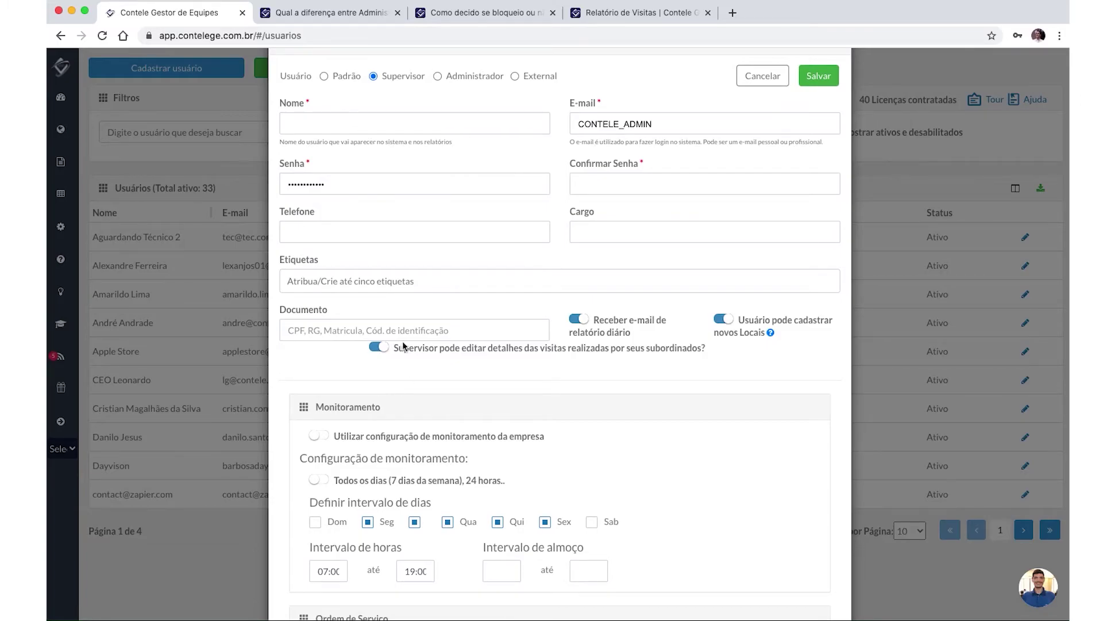
scroll(402, 399, down, 2)
scroll(390, 215, up, 2)
scroll(383, 218, down, 4)
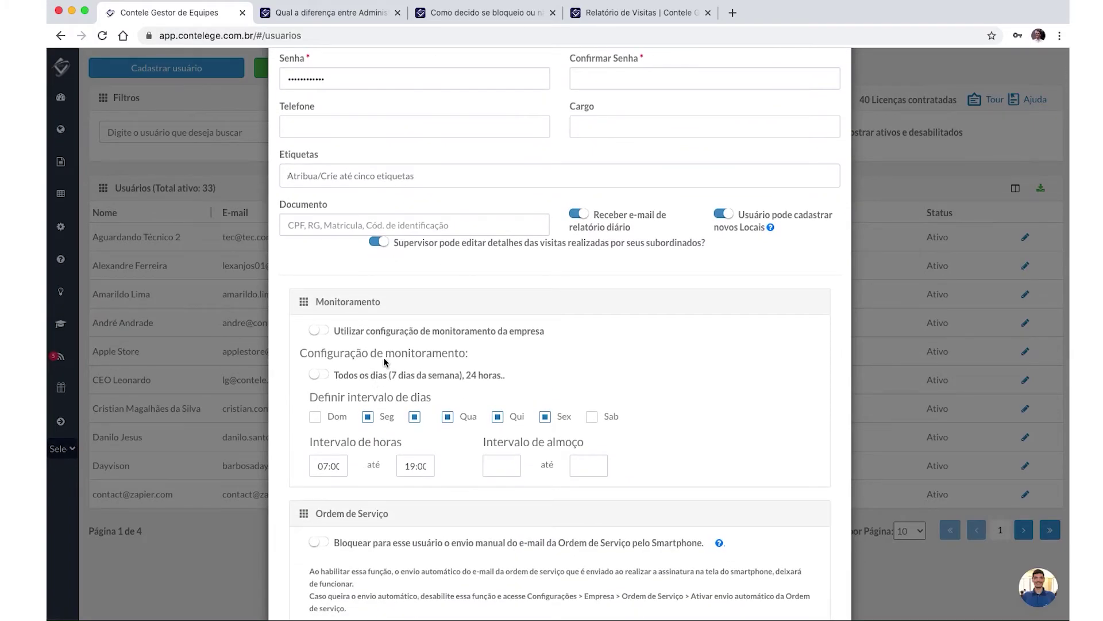
scroll(377, 384, down, 2)
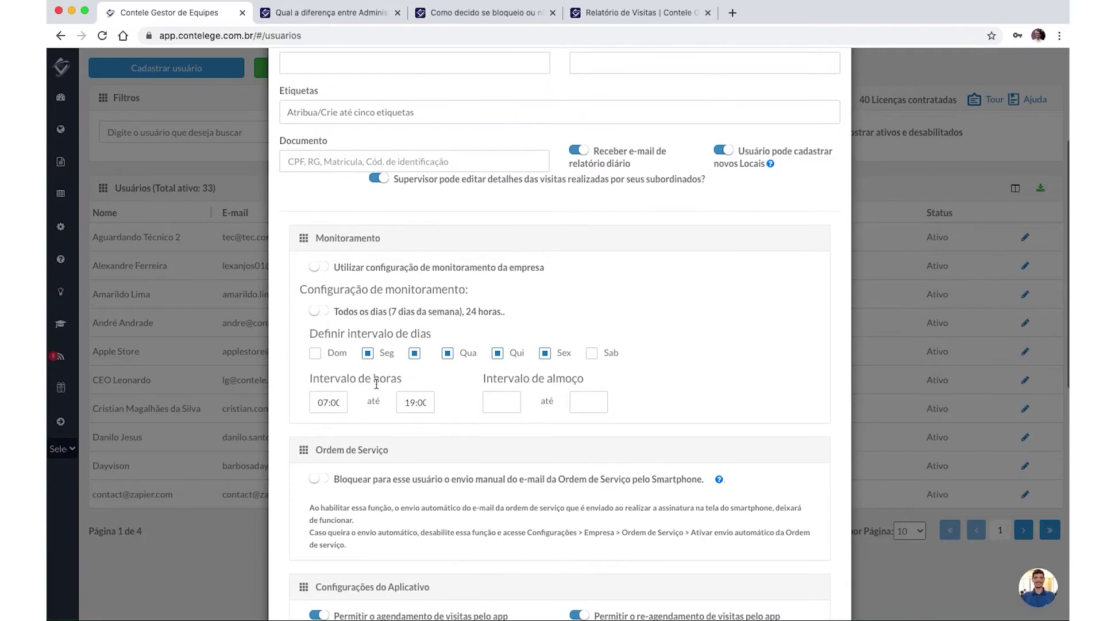
Step: Turn off the company monitoring configuration and set a custom schedule excluding Dom and Sab, with hours from 07:00 to 18:00
click(318, 268)
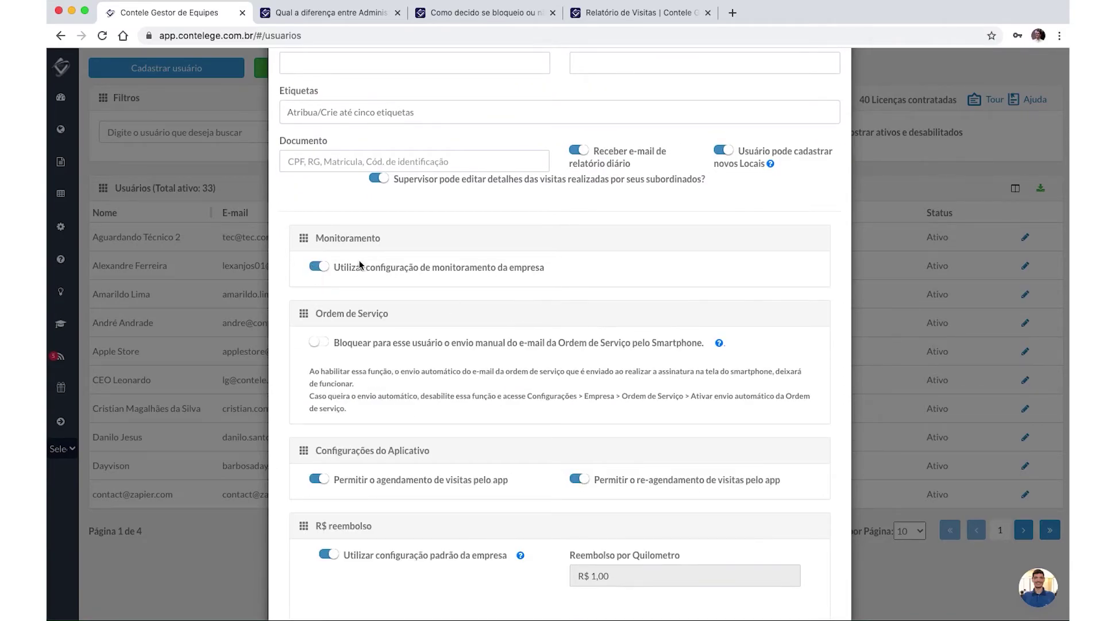
click(320, 267)
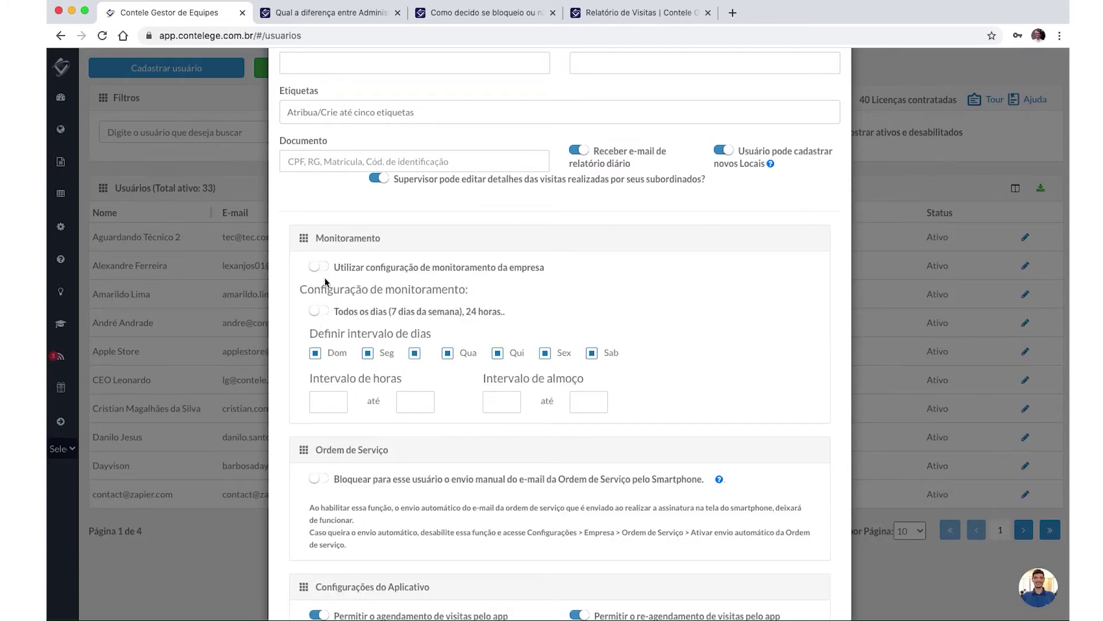
click(315, 353)
click(592, 353)
click(328, 402)
text(07:00)
click(415, 401)
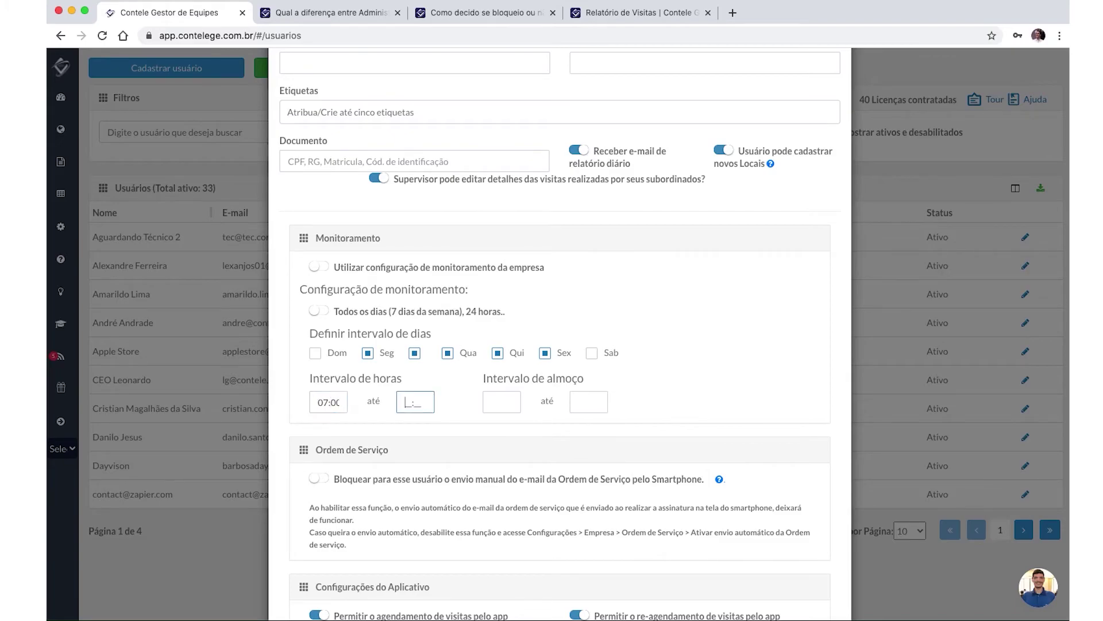
text(1800)
Step: Apply the company's monitoring configuration and block this user's manual sending of the service order e-mail from the smartphone
click(316, 269)
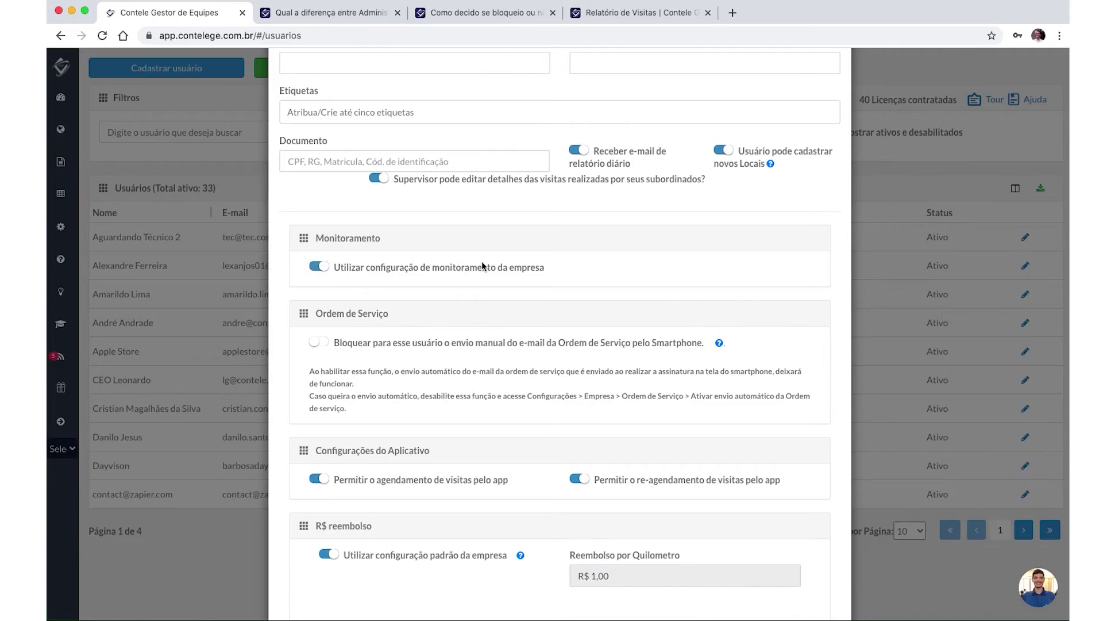
scroll(457, 341, down, 3)
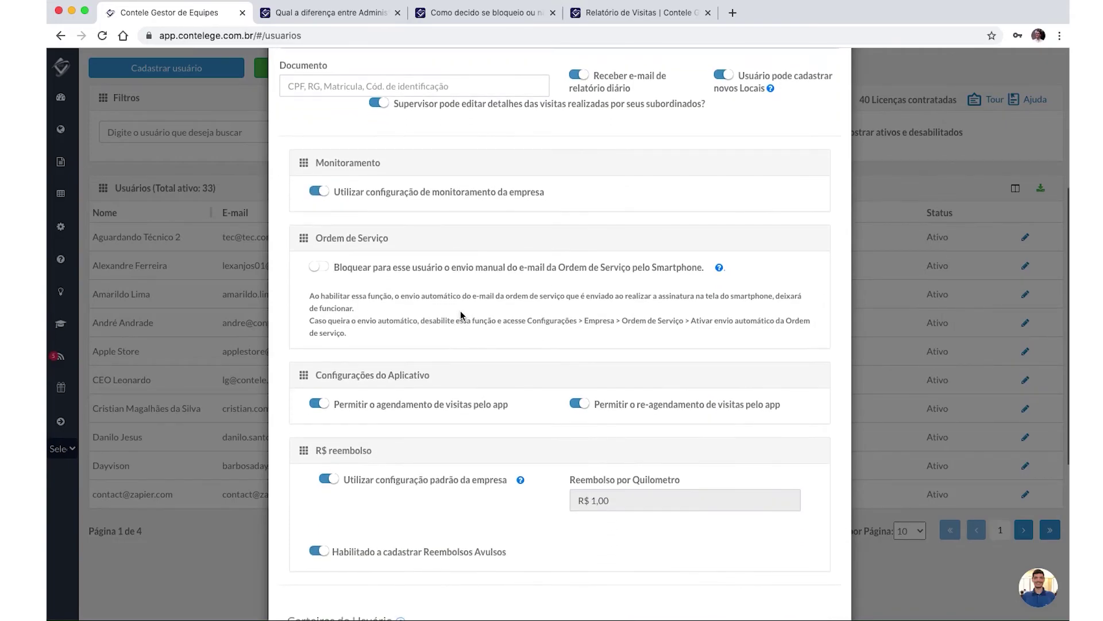
drag(355, 268, 475, 291)
click(471, 288)
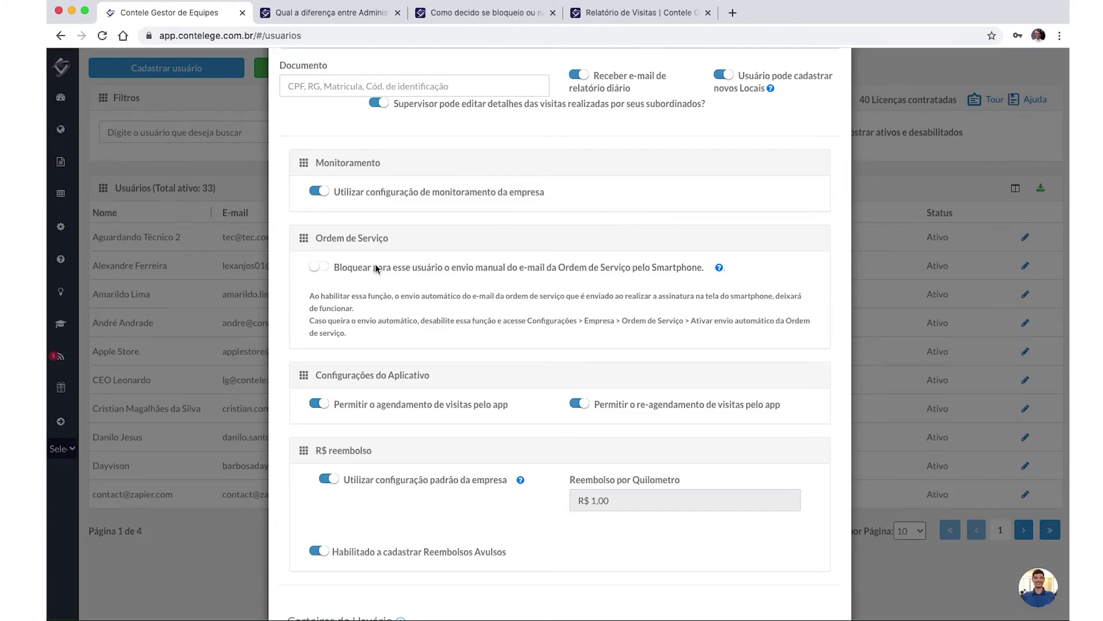
click(318, 267)
click(319, 269)
click(318, 268)
scroll(366, 304, down, 2)
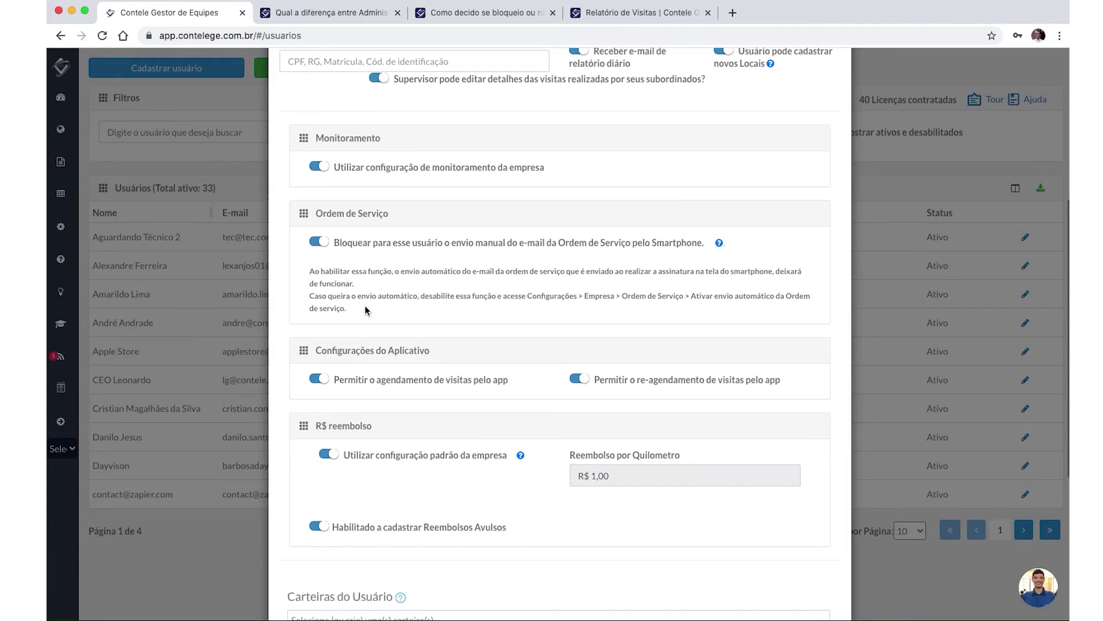
Step: Turn the company's default reimbursement configuration off and on again for the new user
scroll(364, 305, down, 2)
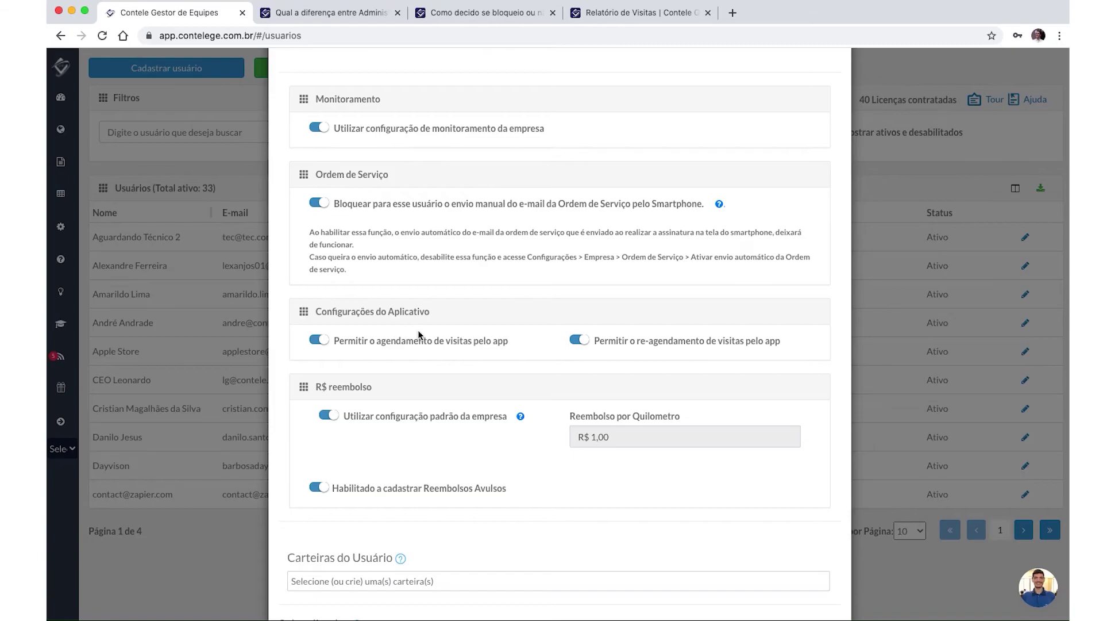
scroll(613, 97, up, 5)
scroll(371, 328, down, 7)
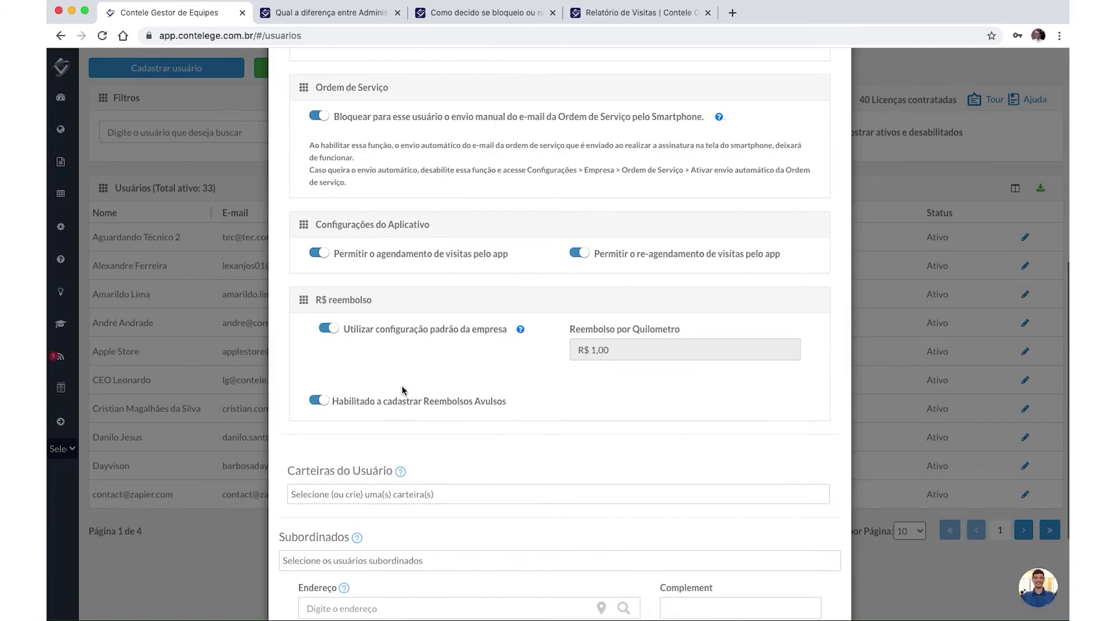
click(330, 329)
click(330, 328)
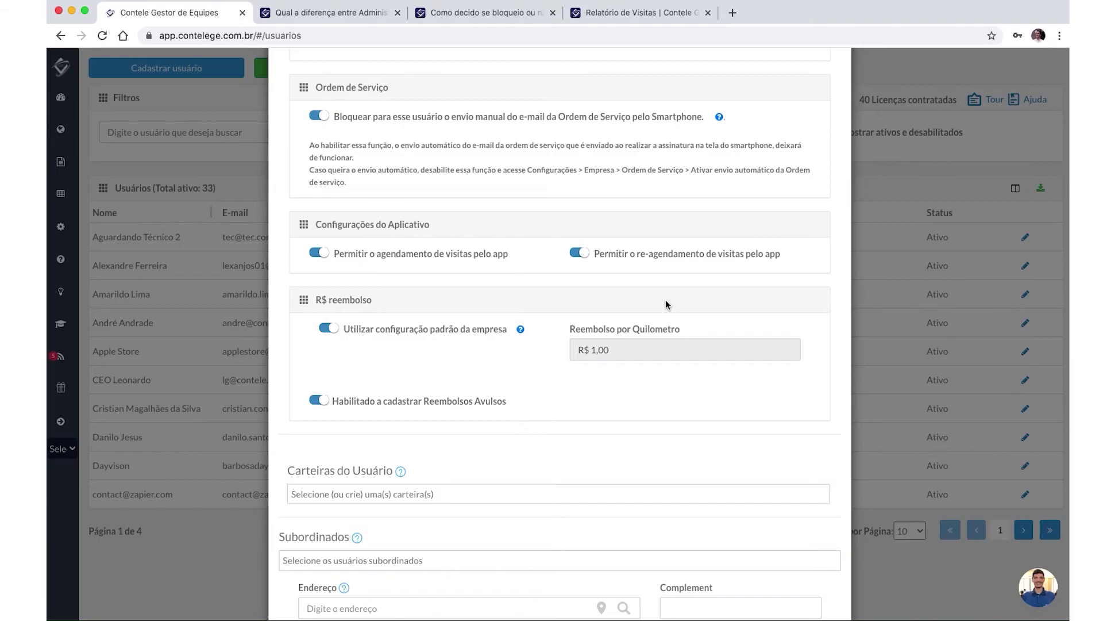
Step: Review the Carteiras do Usuário and Subordinados fields and change the new user's type to Padrão
scroll(801, 212, down, 2)
scroll(799, 213, down, 3)
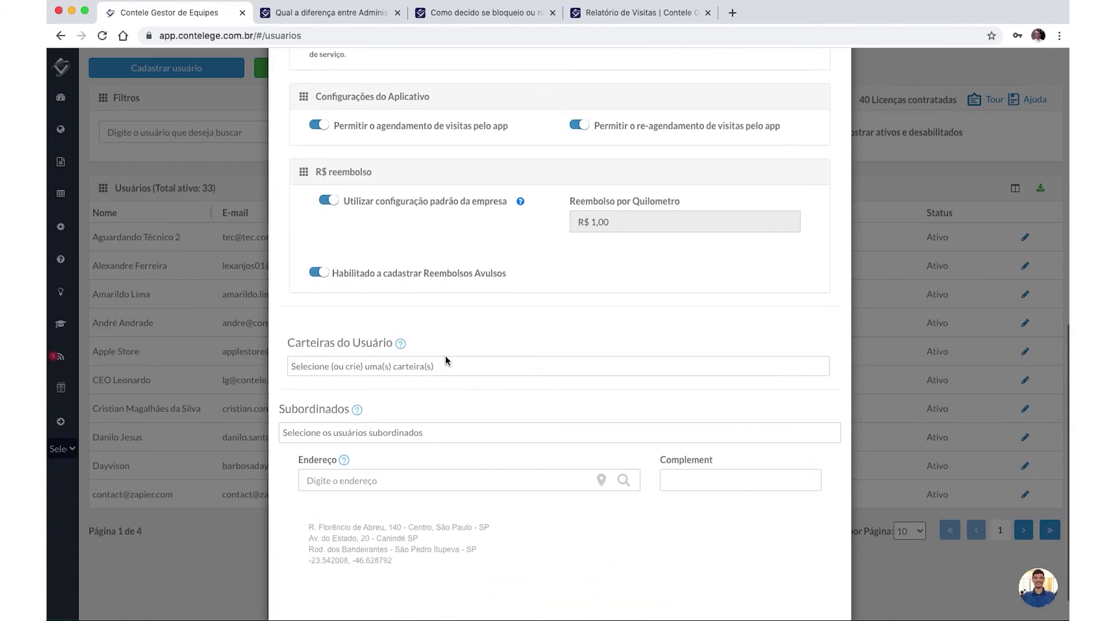
scroll(636, 203, up, 20)
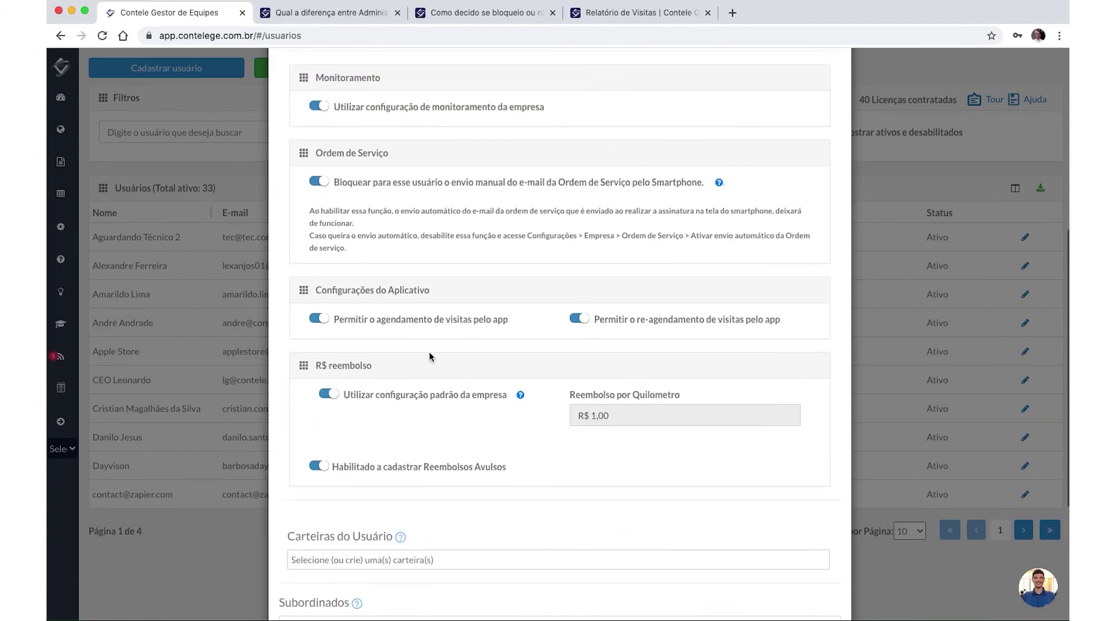
click(347, 115)
scroll(374, 189, down, 10)
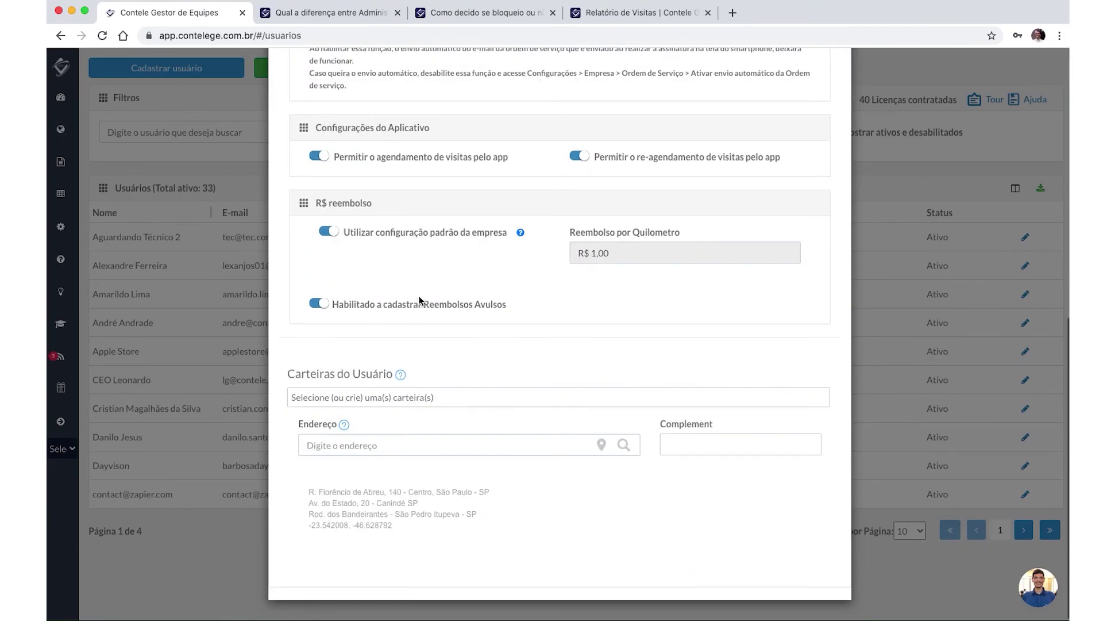
Step: Look through the wallets offered in Carteiras do Usuário and the field's help without selecting any
click(434, 396)
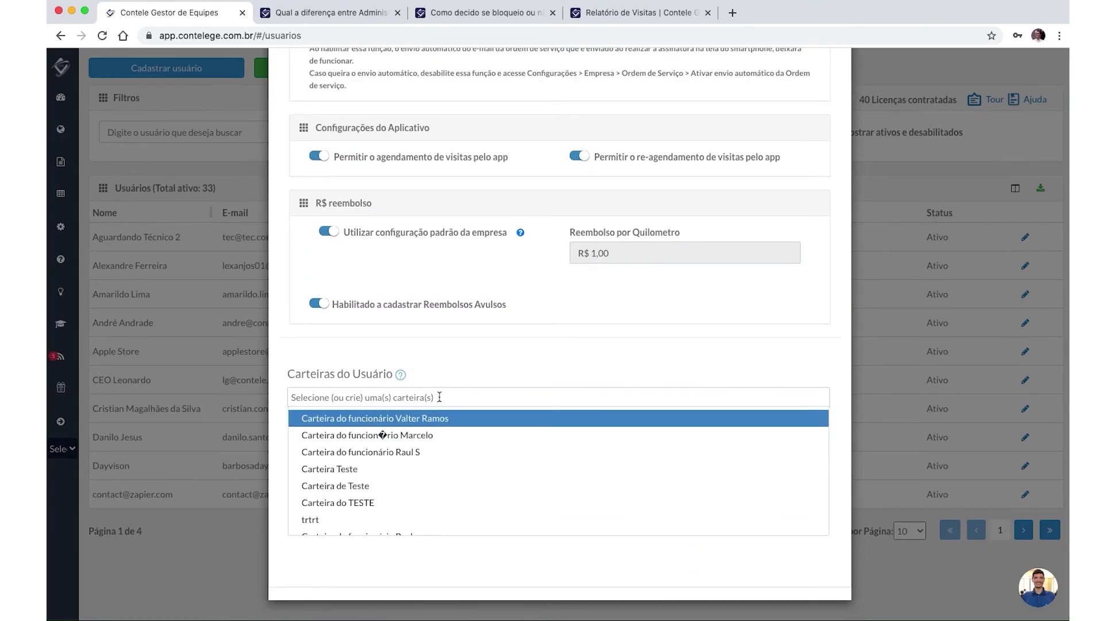
click(401, 376)
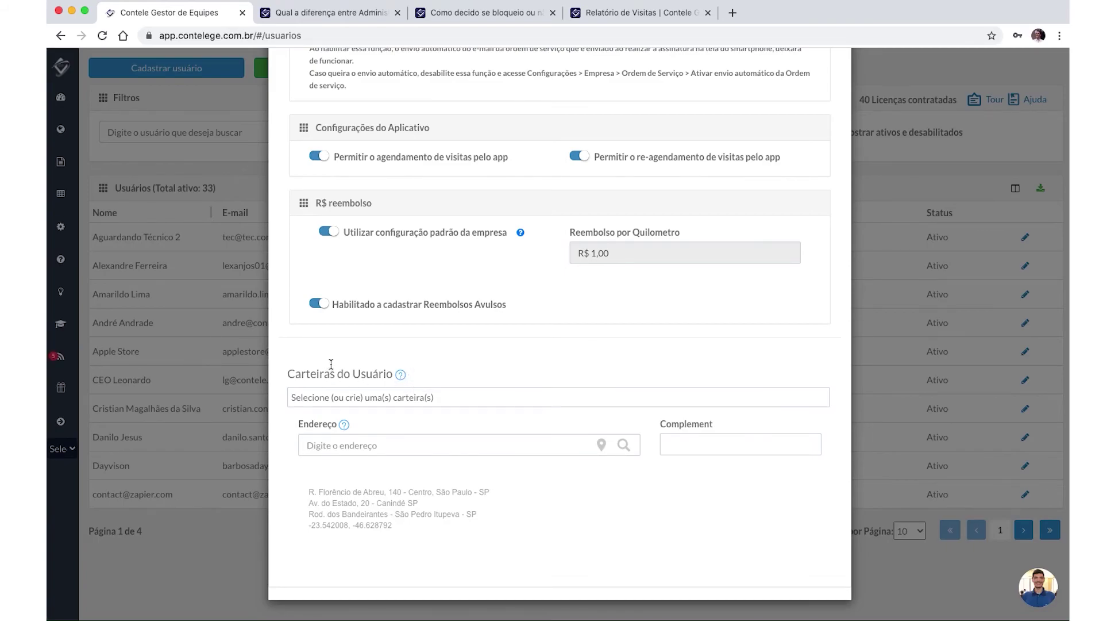
drag(310, 373, 363, 372)
Step: Cancel the new user's registration and show the pages available under Configurações
scroll(556, 388, up, 3)
scroll(556, 388, up, 8)
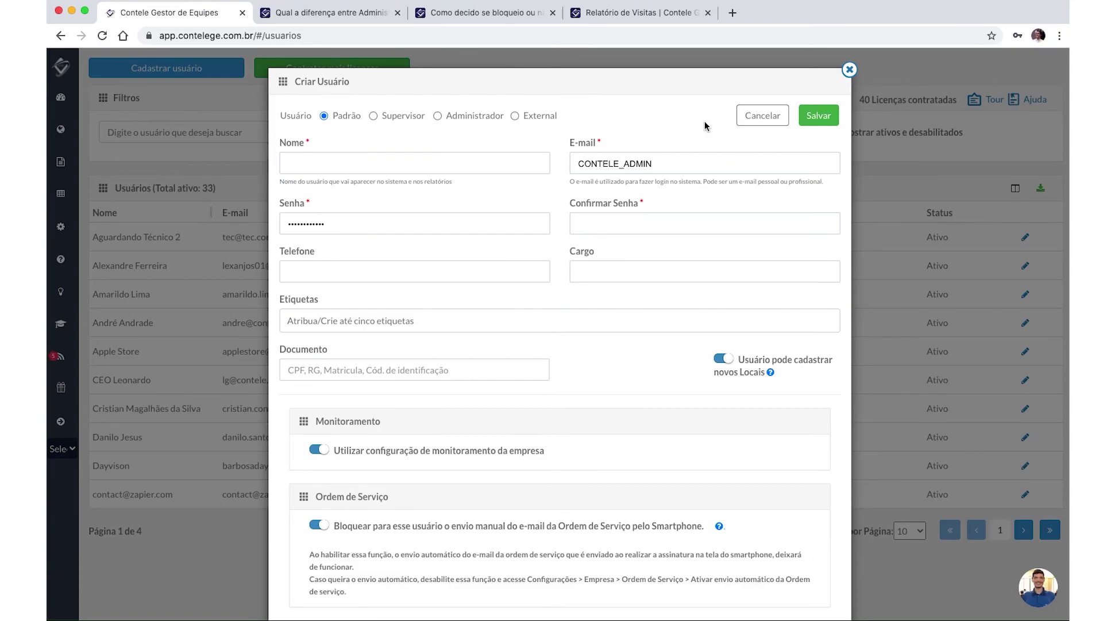
click(763, 115)
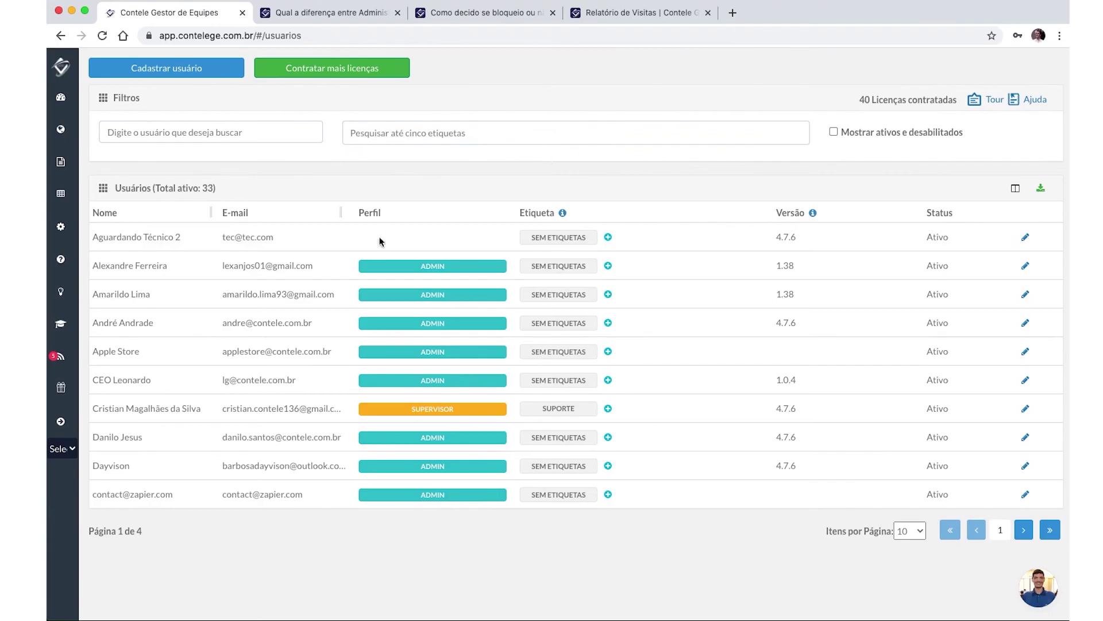
mouse_move(51, 397)
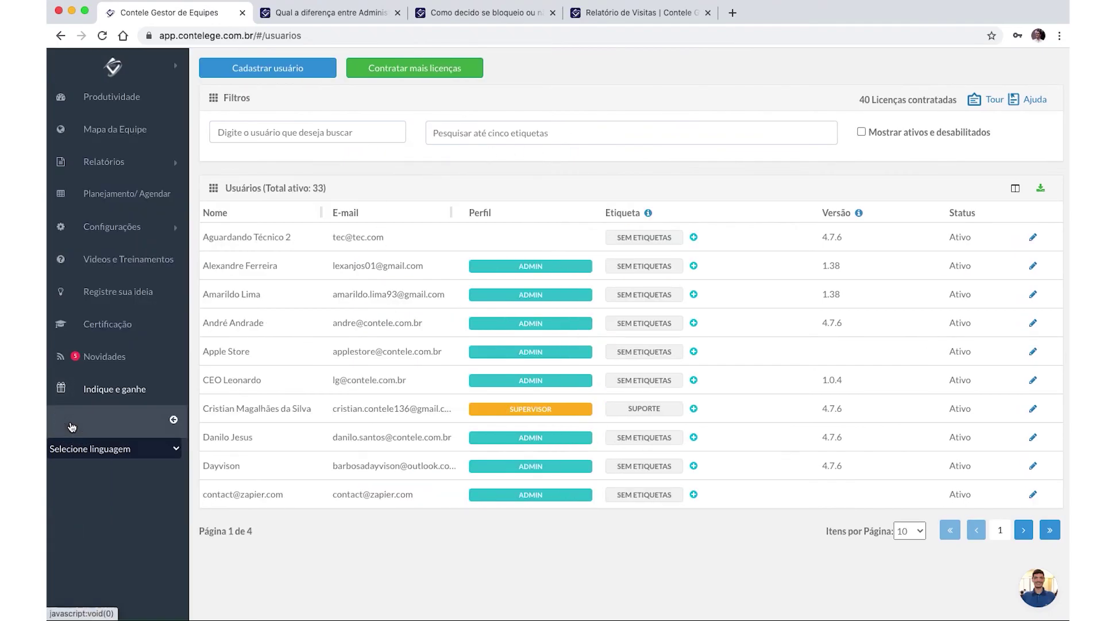
click(151, 229)
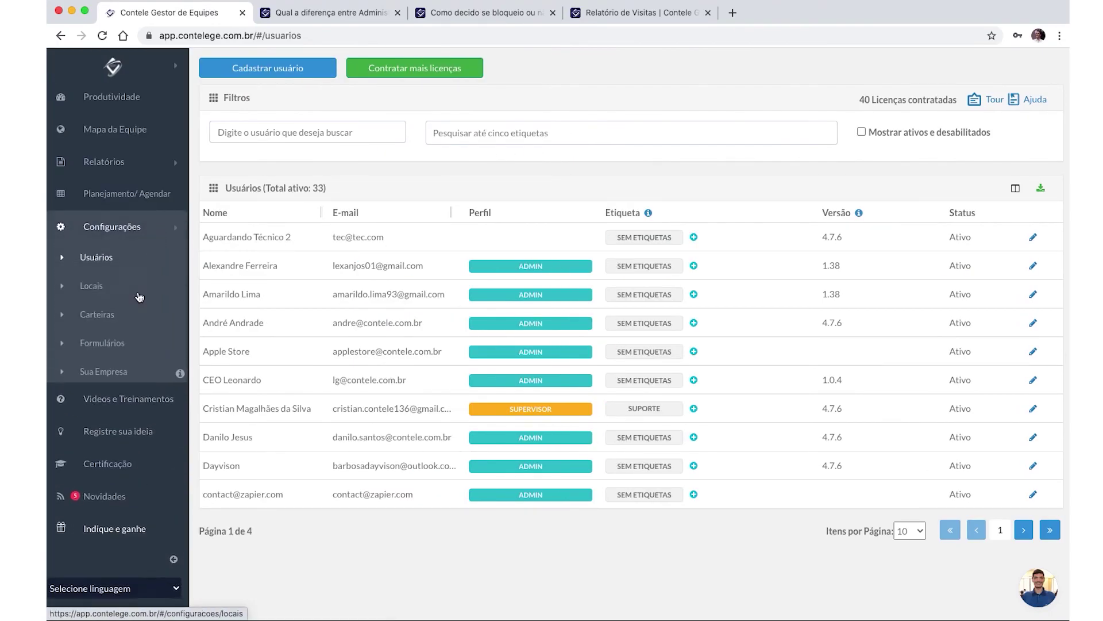